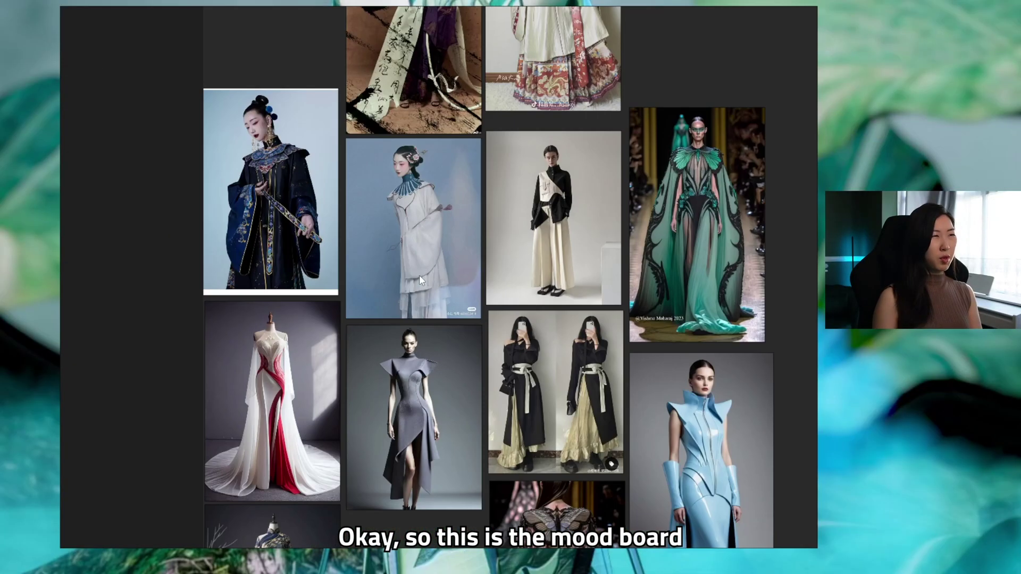
# - Browse the mood board references, then set the dress fabric colour to green
pyautogui.scroll(-1, 419, 275)
pyautogui.scroll(2, 459, 247)
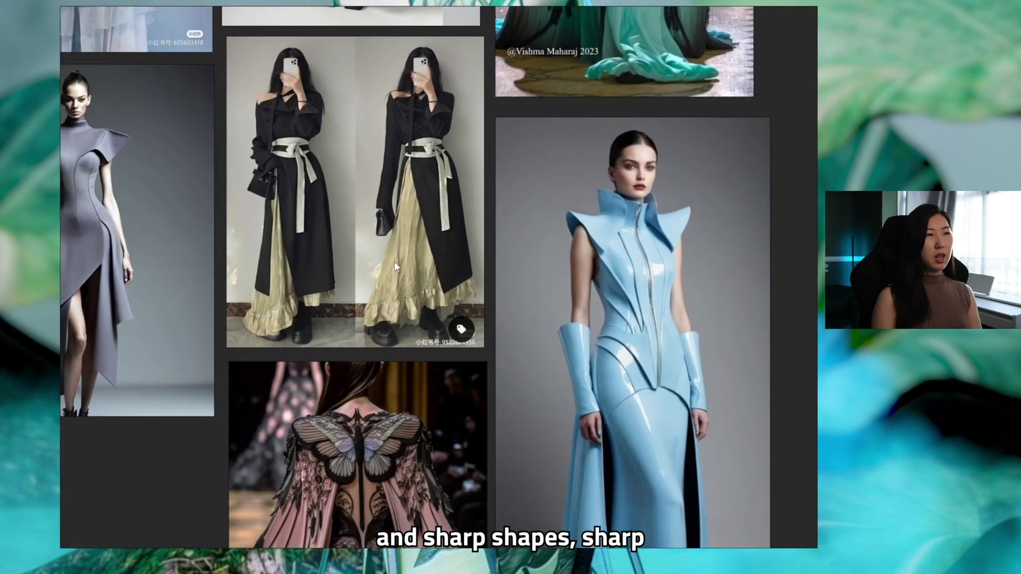
pyautogui.scroll(-2, 613, 247)
pyautogui.scroll(-2, 502, 199)
pyautogui.scroll(-1, 502, 199)
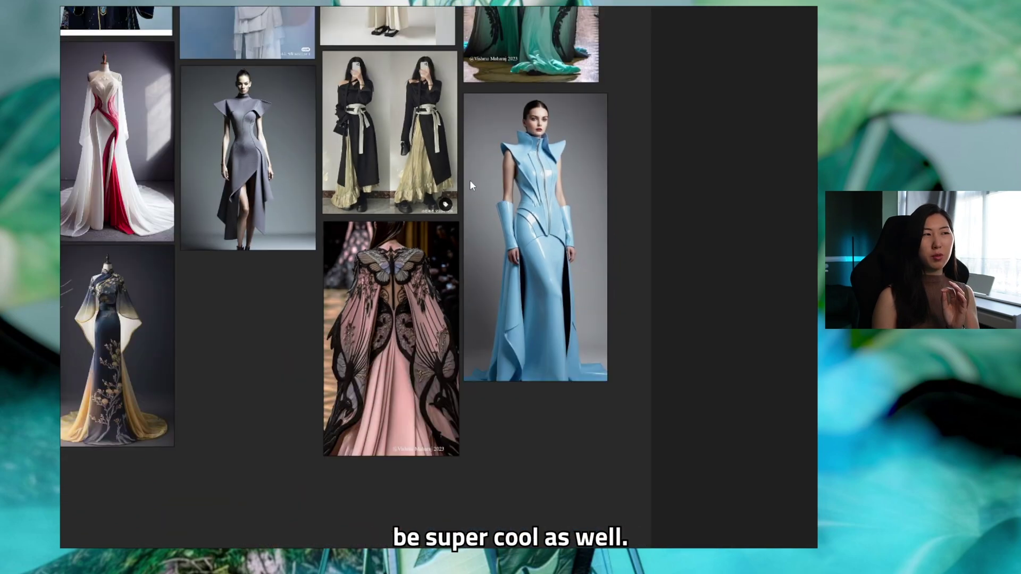
pyautogui.moveTo(470, 180); pyautogui.dragTo(643, 393, button='middle')
pyautogui.scroll(-5, 471, 273)
pyautogui.scroll(4, 477, 296)
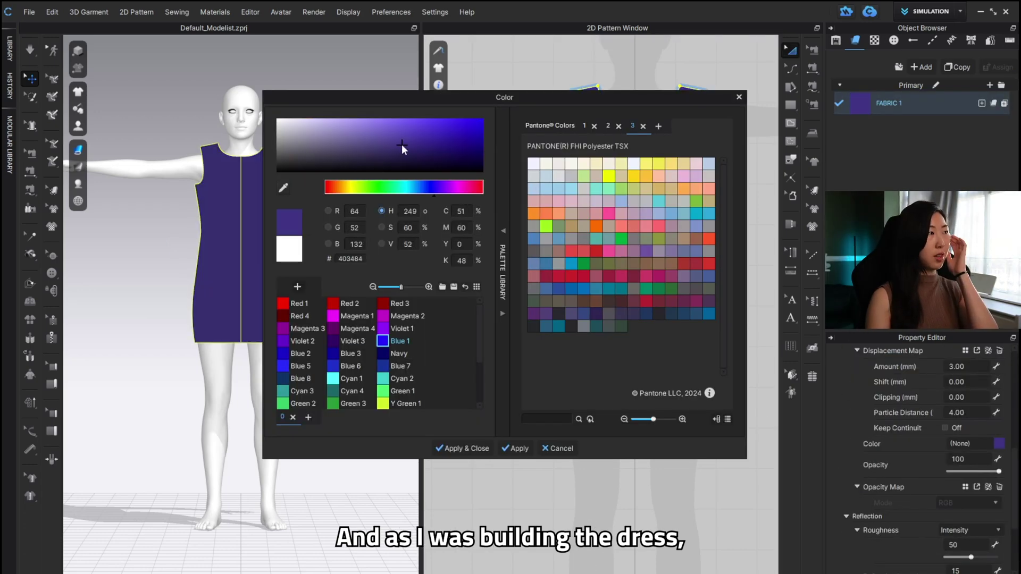
pyautogui.click(396, 188)
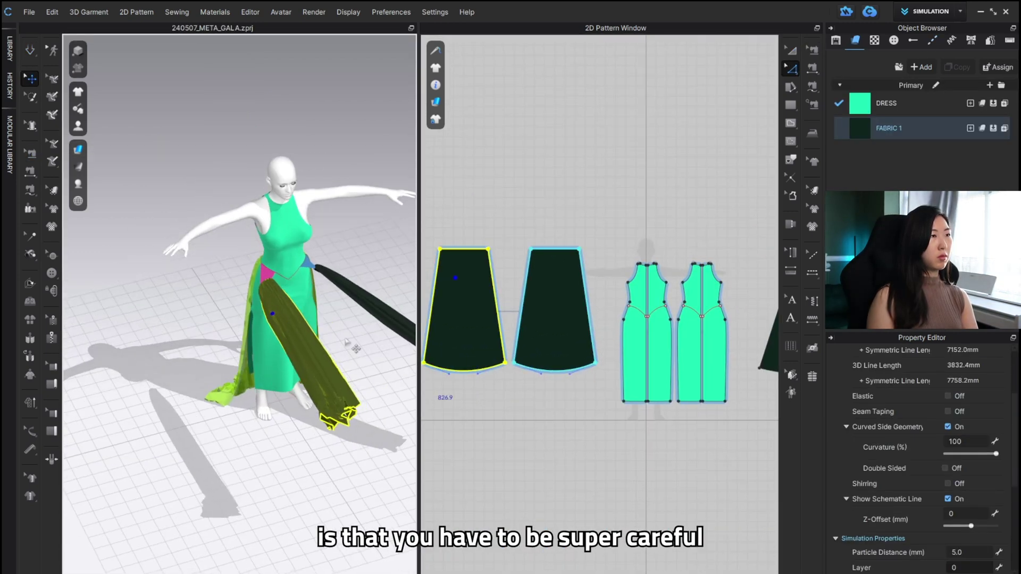
# - Put the left and right skirt panels on layer 1 so they drape without intersecting
pyautogui.click(535, 407)
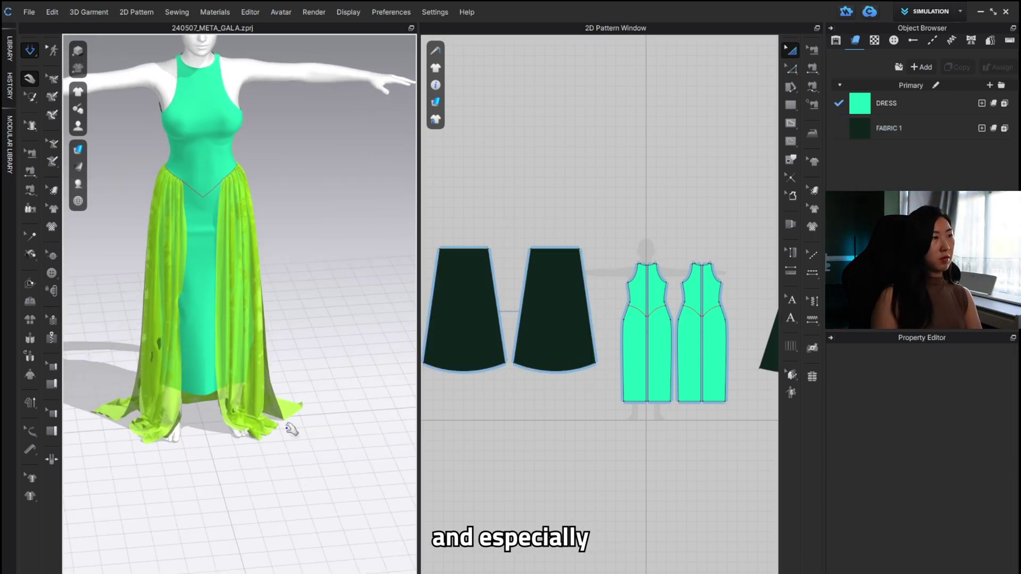
pyautogui.click(317, 430)
pyautogui.click(96, 445)
pyautogui.moveTo(97, 446); pyautogui.dragTo(277, 322, button='right')
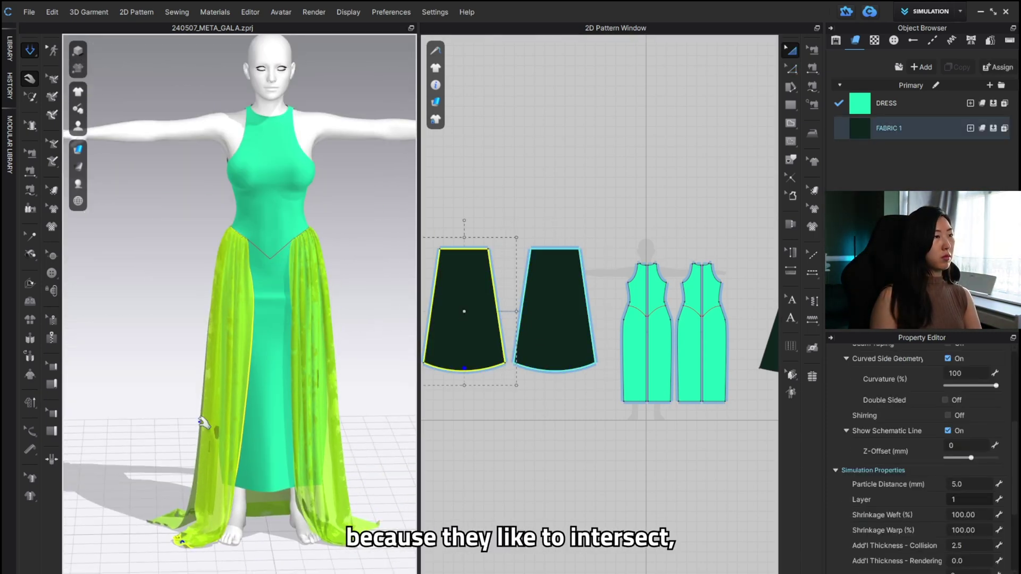
pyautogui.scroll(-3, 326, 387)
pyautogui.click(269, 426)
# - Set the collar piece's layer to 2 above the cape
pyautogui.scroll(-2, 242, 306)
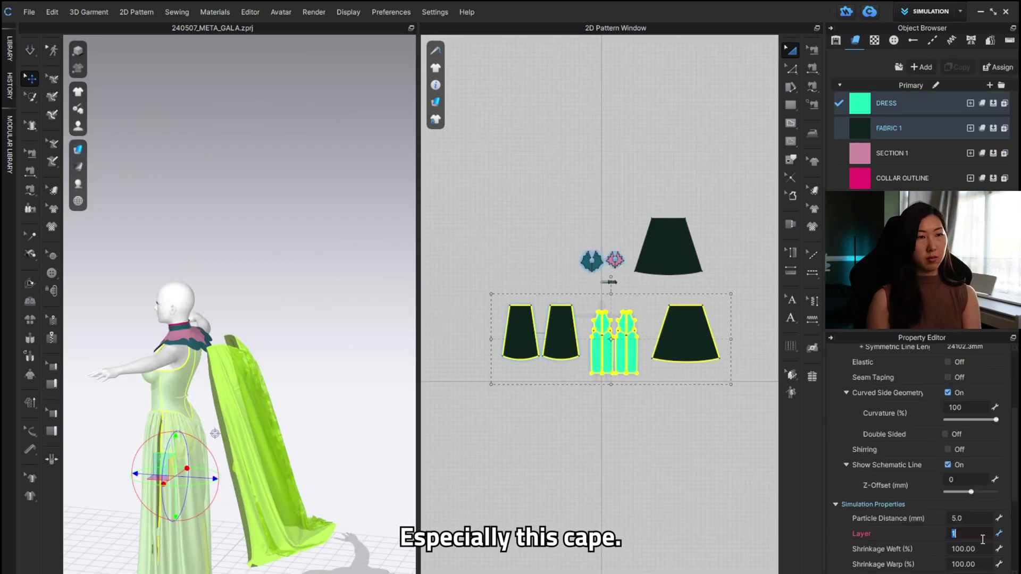
pyautogui.click(341, 342)
pyautogui.click(239, 217)
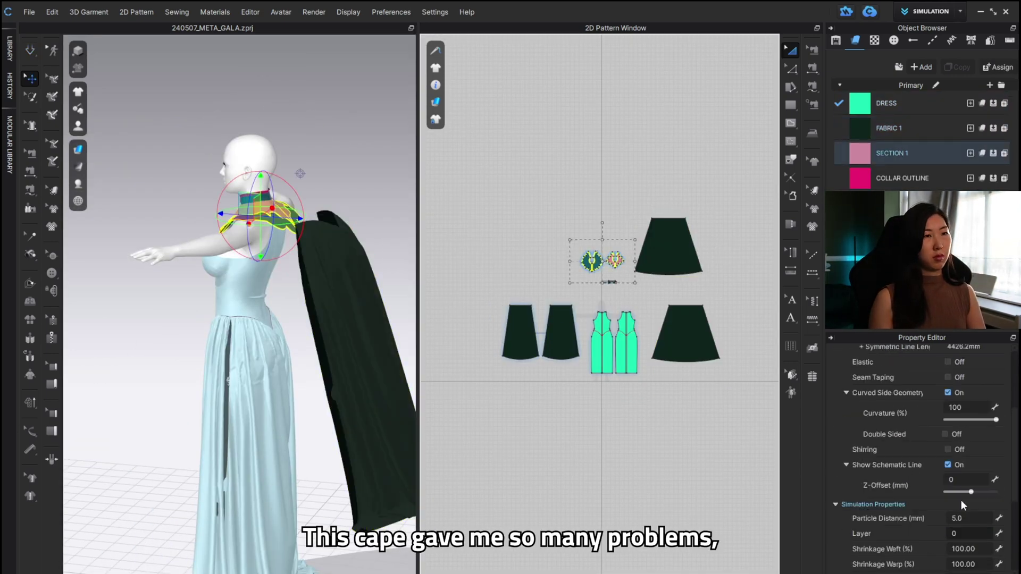
pyautogui.scroll(3, 632, 426)
pyautogui.doubleClick(968, 534)
pyautogui.write('2')
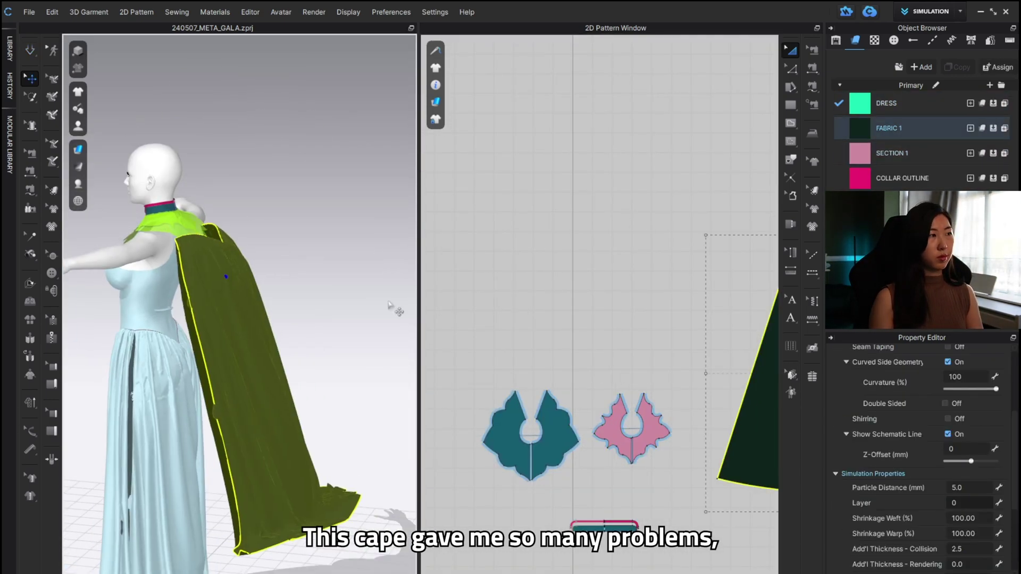
pyautogui.scroll(5, 493, 332)
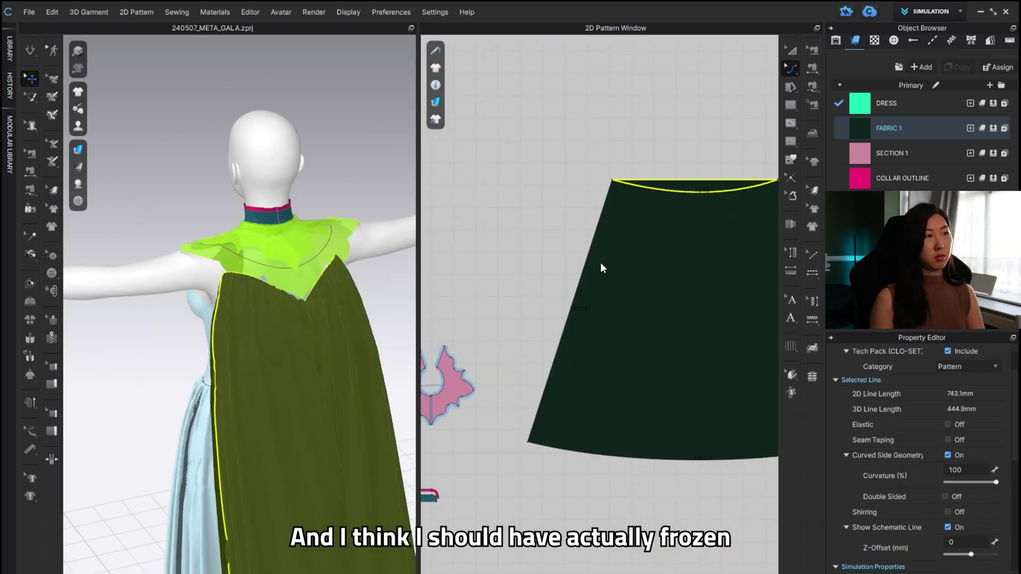
# - Edit the collar's lines and points and trace an offset outline as pink collar trim
pyautogui.click(555, 205)
pyautogui.click(570, 205)
pyautogui.scroll(2, 597, 221)
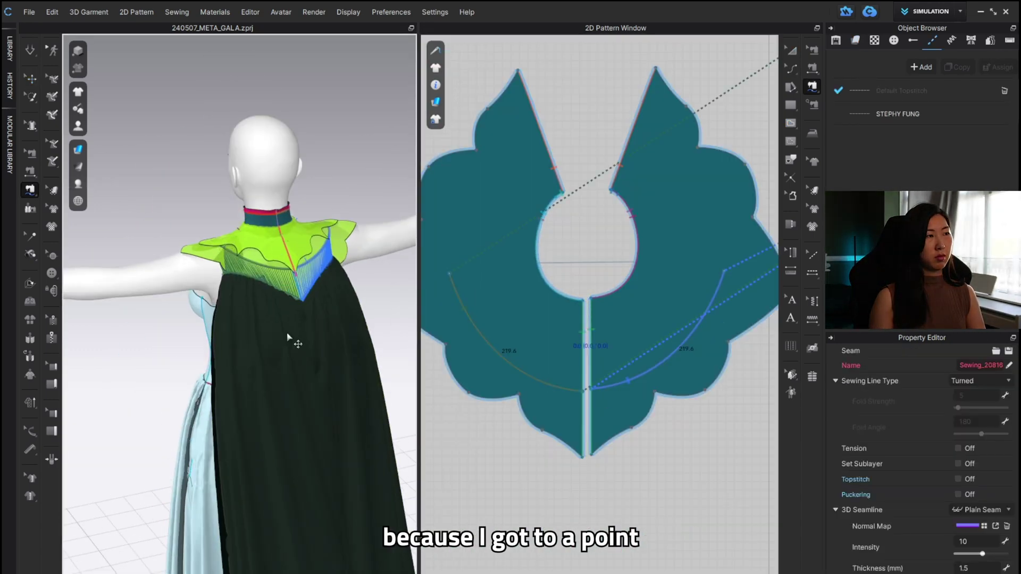
pyautogui.click(292, 341)
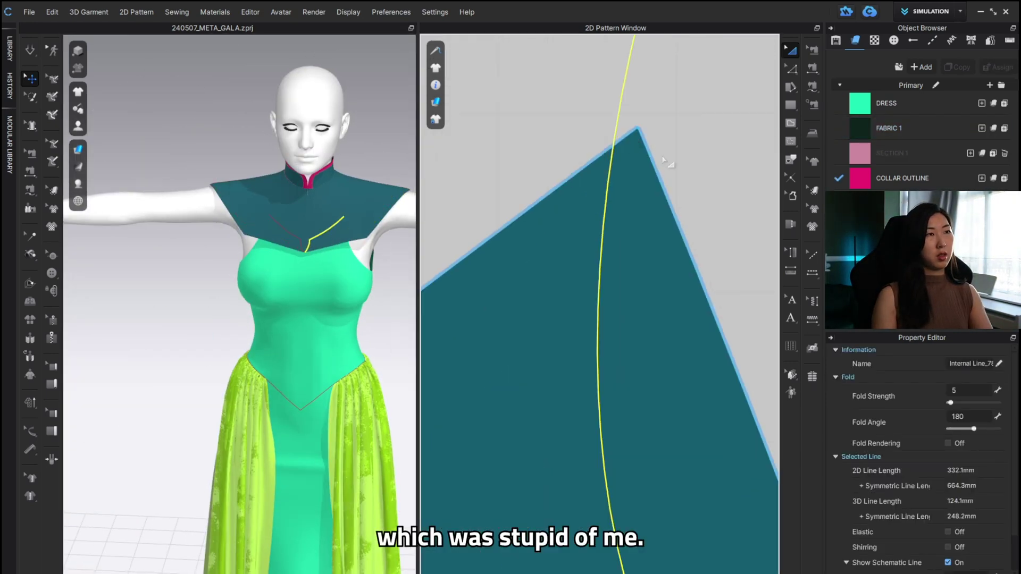
pyautogui.scroll(2, 585, 170)
pyautogui.scroll(-3, 585, 170)
pyautogui.press('z')
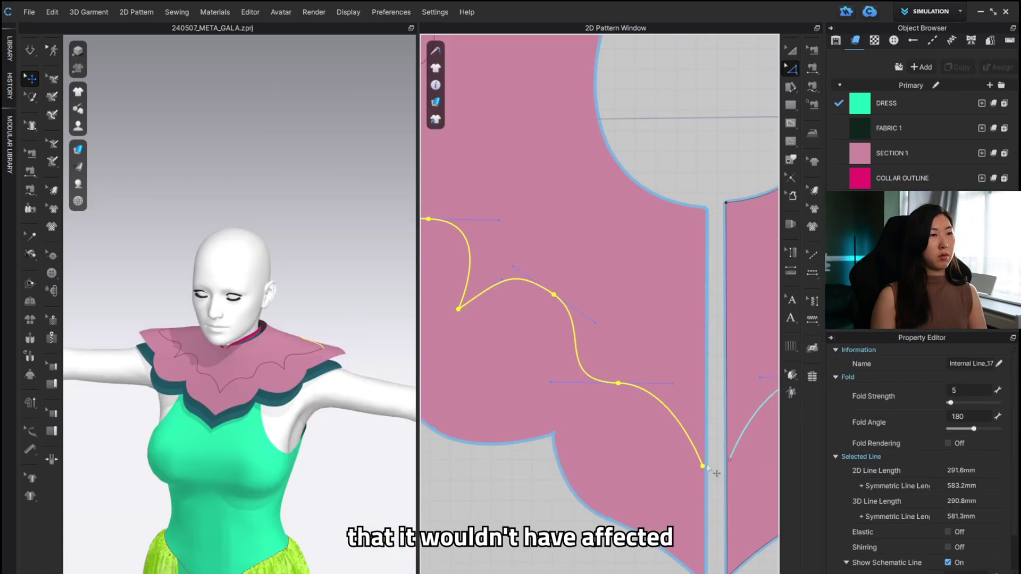
pyautogui.click(715, 524)
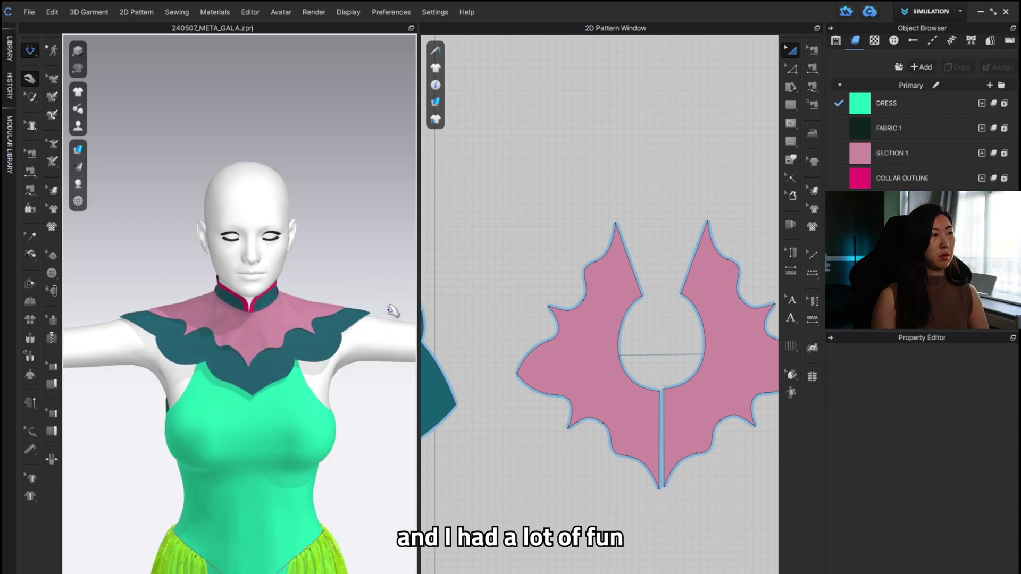
pyautogui.click(287, 325)
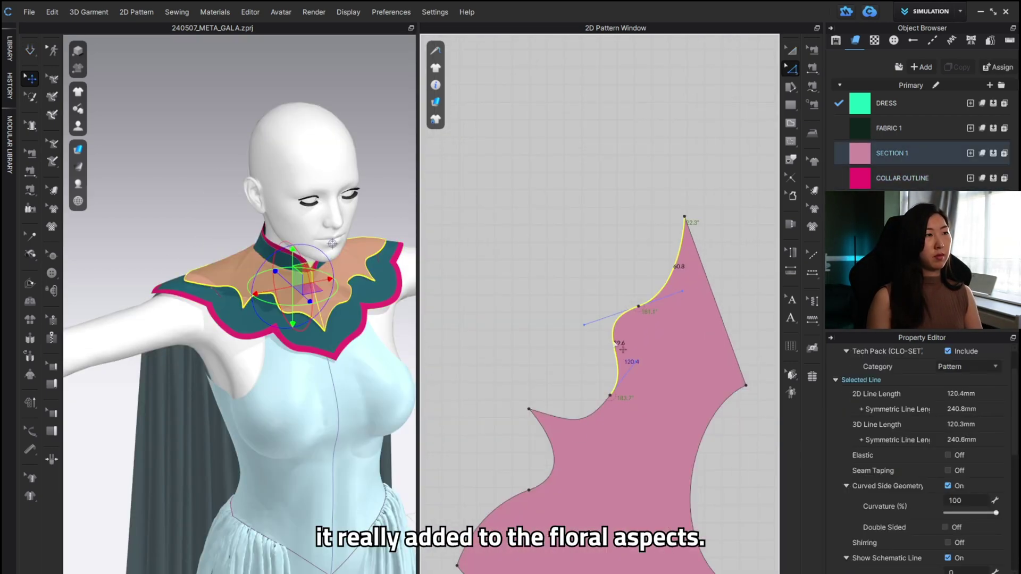
pyautogui.moveTo(744, 297); pyautogui.dragTo(426, 266, button='middle')
pyautogui.scroll(2, 584, 361)
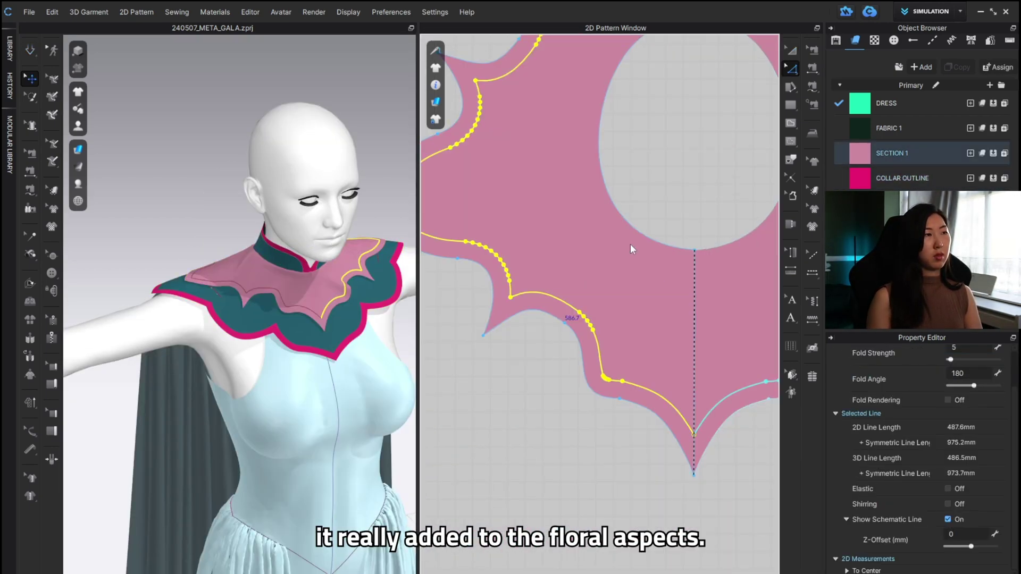
pyautogui.click(583, 362)
# - Sew the teal strap to the Section 1 collar and simulate to drape it
pyautogui.click(189, 275)
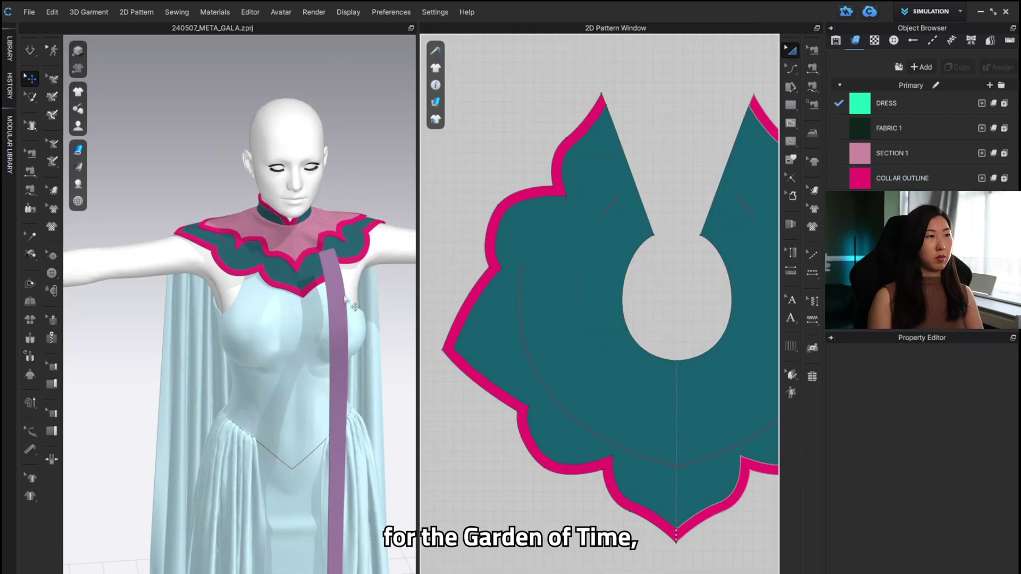
pyautogui.click(479, 152)
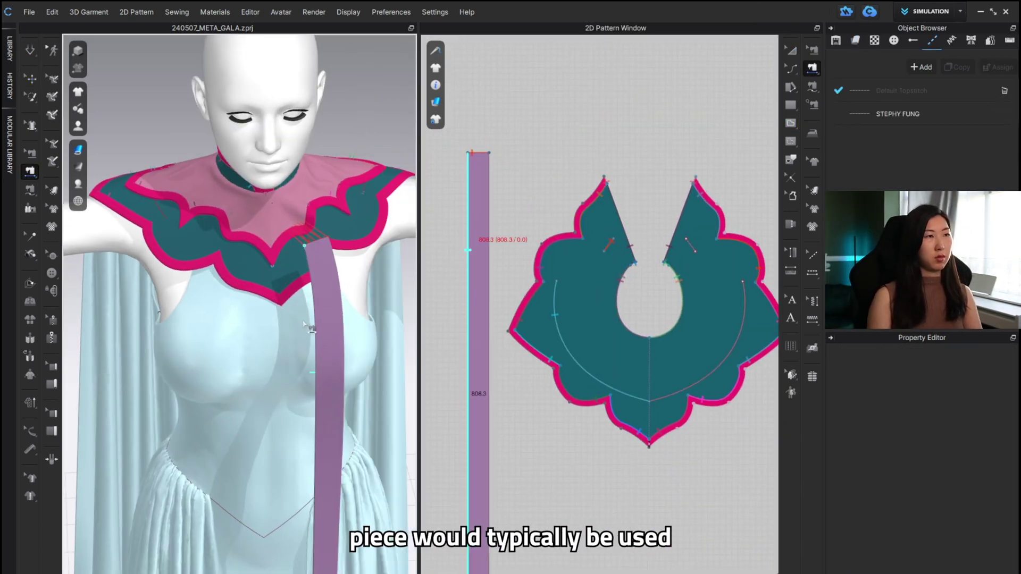
pyautogui.click(470, 213)
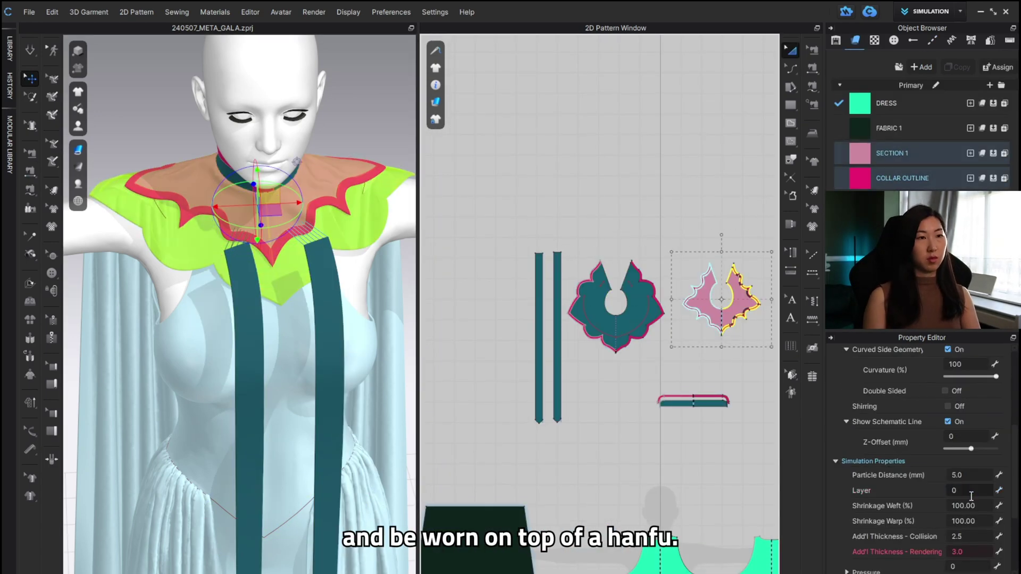
pyautogui.press('space')
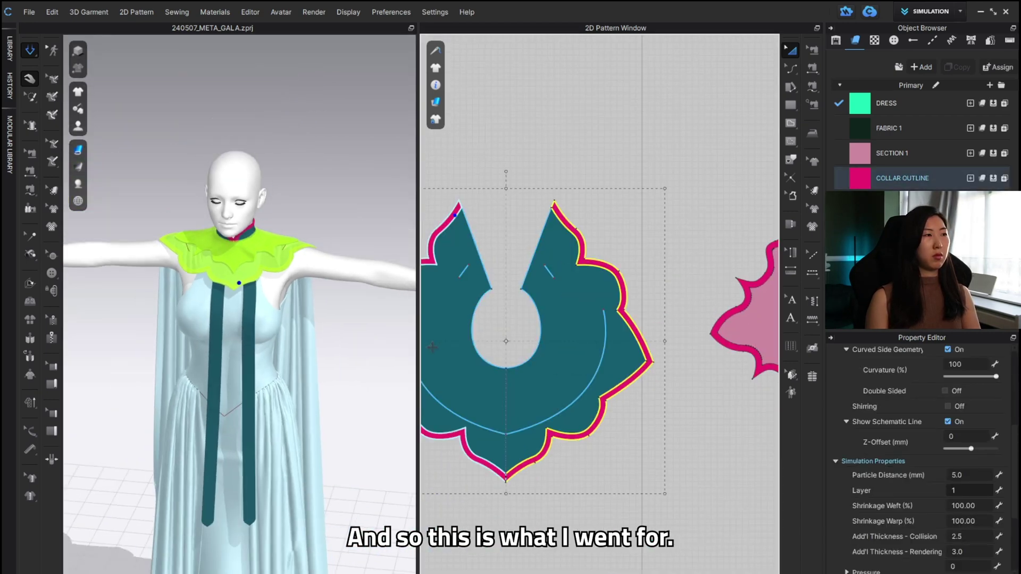
# - Rewind the pose animation to frame 0, play it, then scrub back to an early frame
pyautogui.moveTo(358, 365); pyautogui.dragTo(355, 335, button='middle')
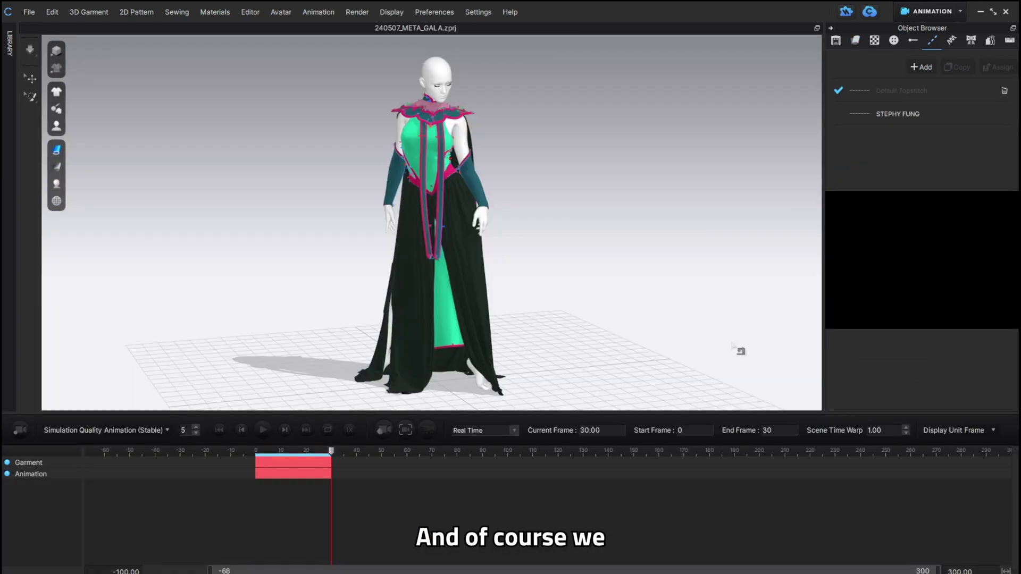
pyautogui.click(257, 453)
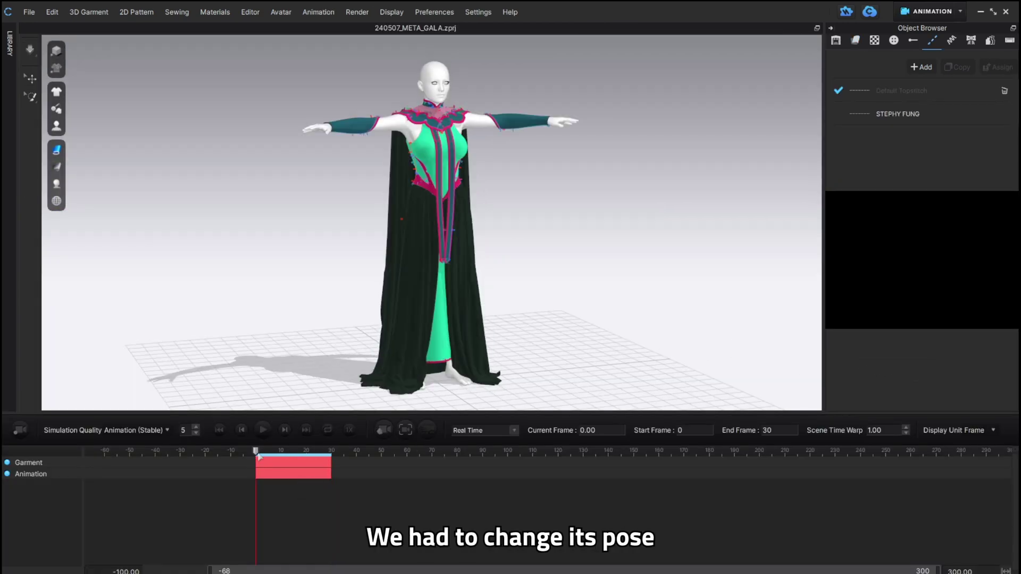
pyautogui.click(263, 429)
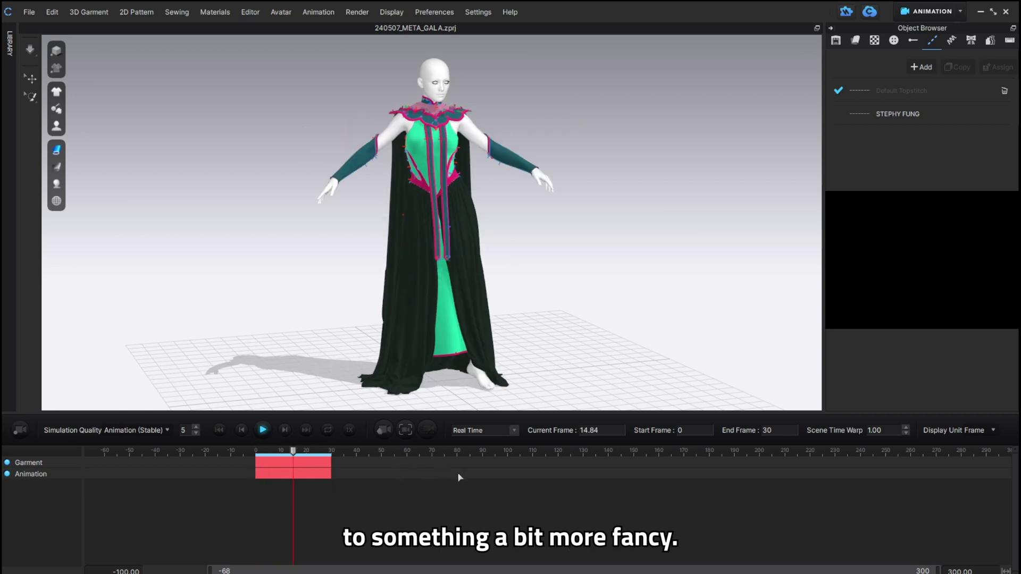
pyautogui.moveTo(545, 360)
pyautogui.mouseDown(button='right')
pyautogui.moveTo(440, 344)
pyautogui.moveTo(526, 361)
pyautogui.mouseUp(button='right')
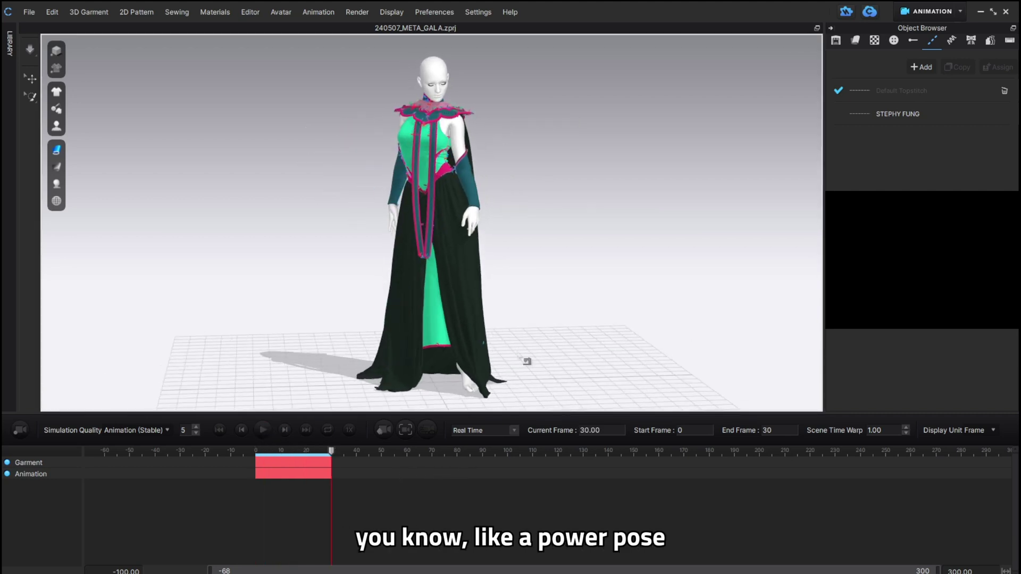
pyautogui.click(277, 453)
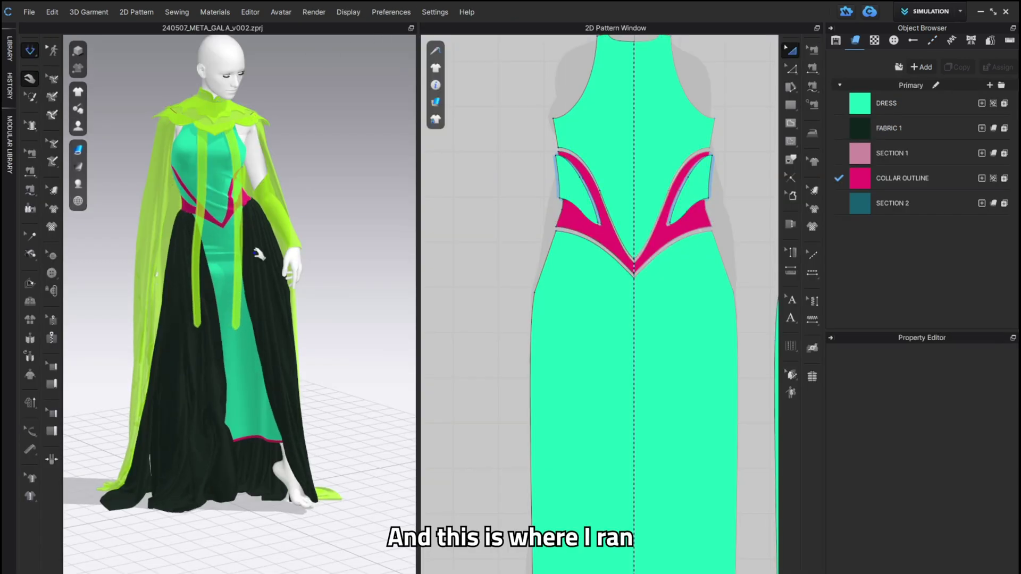
# - Pull the dark cape panel upward and its hem down to free it from the skirt
pyautogui.moveTo(319, 296); pyautogui.dragTo(164, 505, button='right')
pyautogui.click(164, 505)
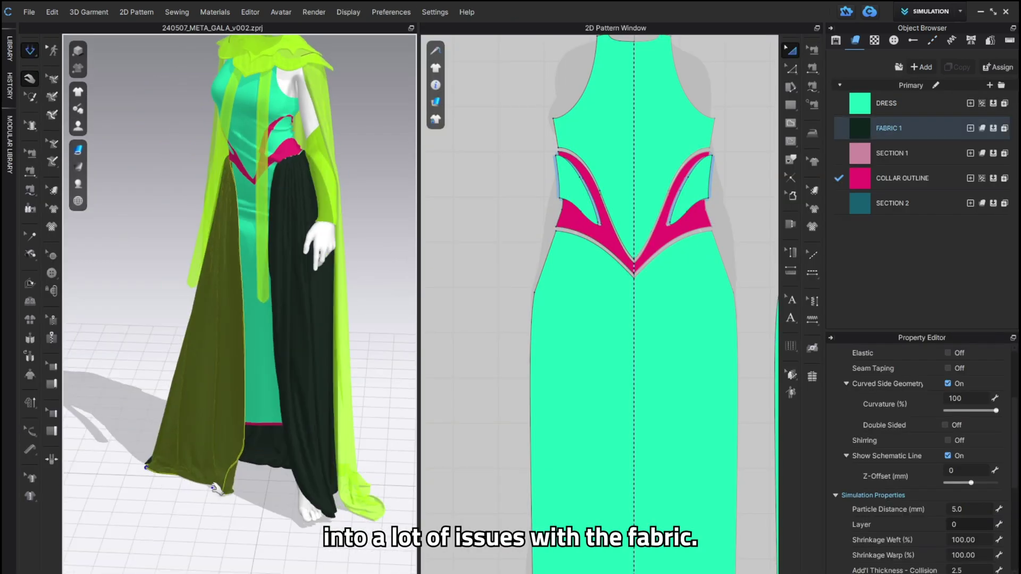
pyautogui.moveTo(172, 526); pyautogui.dragTo(198, 404)
pyautogui.scroll(-5, 249, 402)
pyautogui.moveTo(211, 189); pyautogui.dragTo(181, 447, button='right')
pyautogui.moveTo(180, 449); pyautogui.dragTo(188, 464)
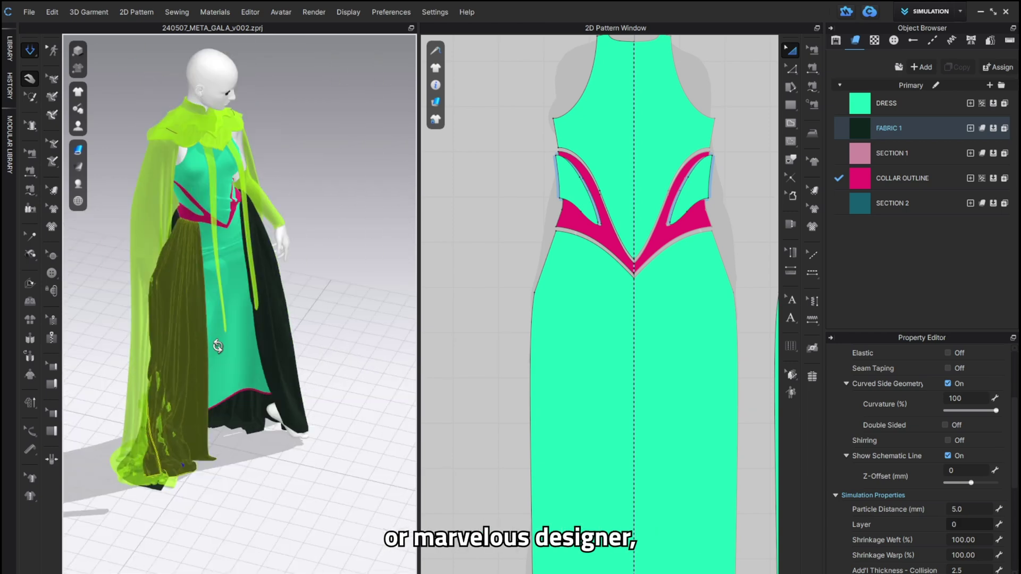
# - Drag the lime overskirt outward so it drapes smoothly
pyautogui.scroll(4, 206, 362)
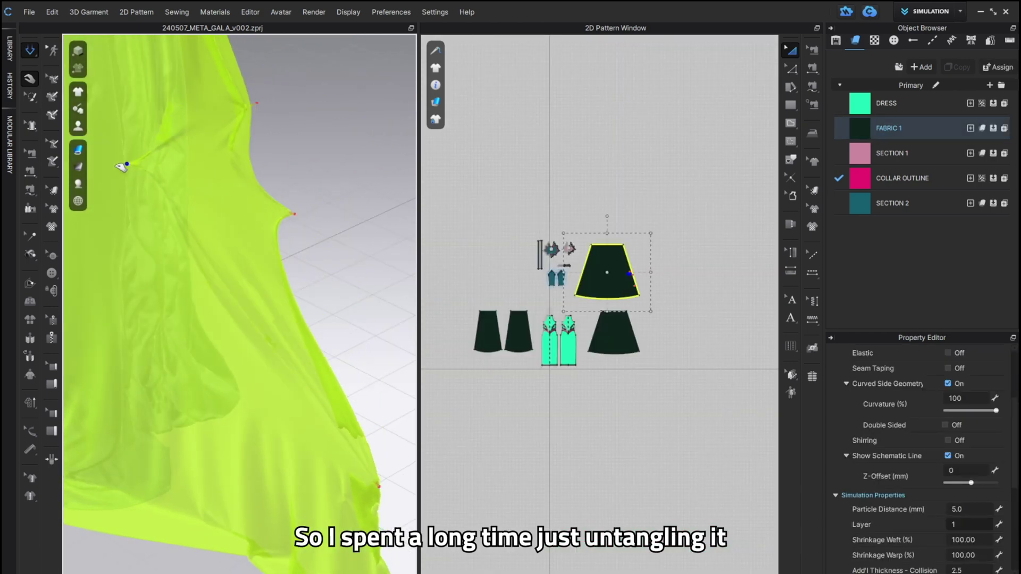
pyautogui.moveTo(62, 171); pyautogui.dragTo(311, 246)
pyautogui.moveTo(363, 302); pyautogui.dragTo(327, 386, button='right')
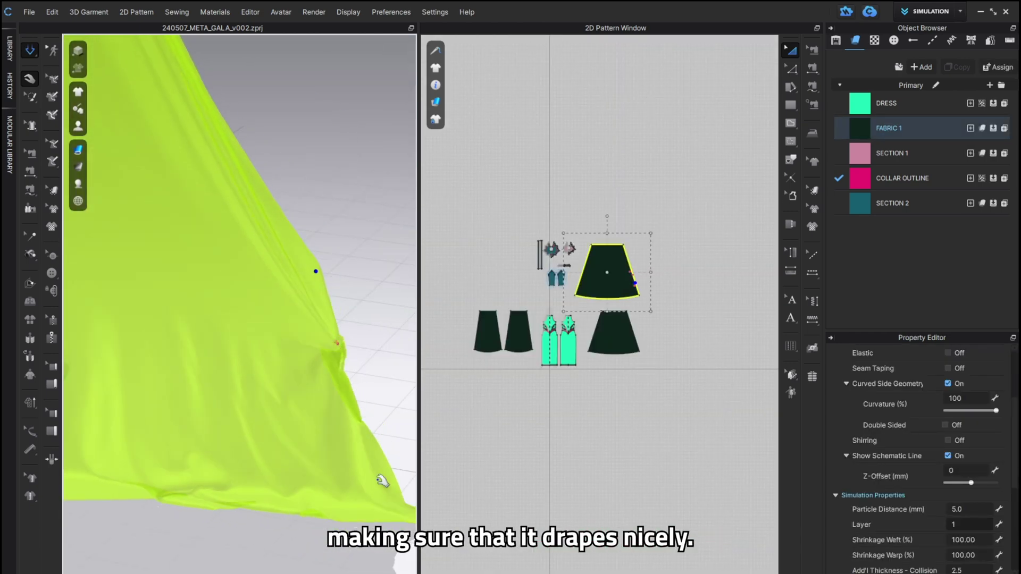
pyautogui.moveTo(382, 485); pyautogui.dragTo(400, 355)
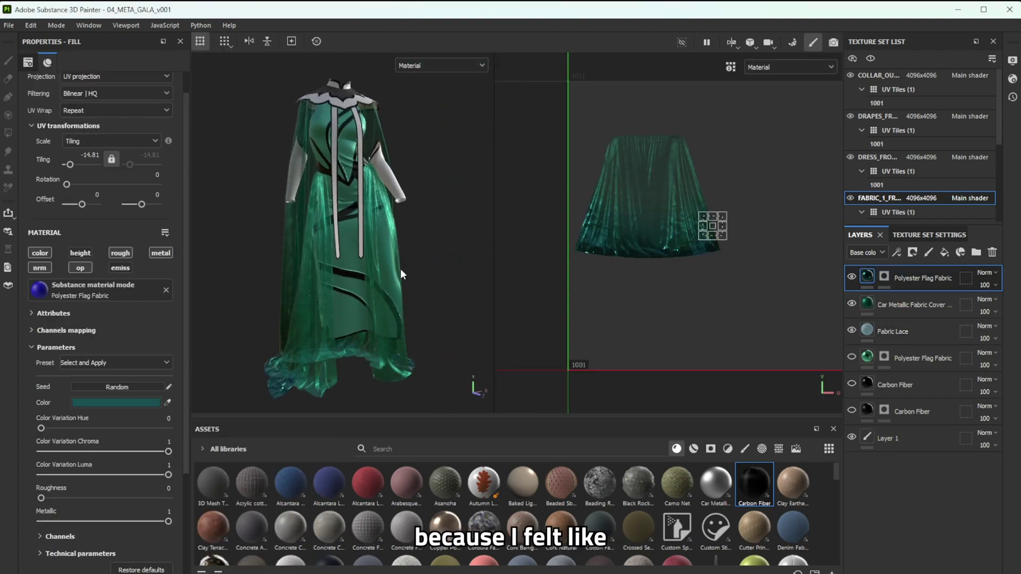
# - Increase the sleeve fabric tiling and apply the Shark Skin fabric to the garment
pyautogui.scroll(-3, 564, 502)
pyautogui.moveTo(531, 509)
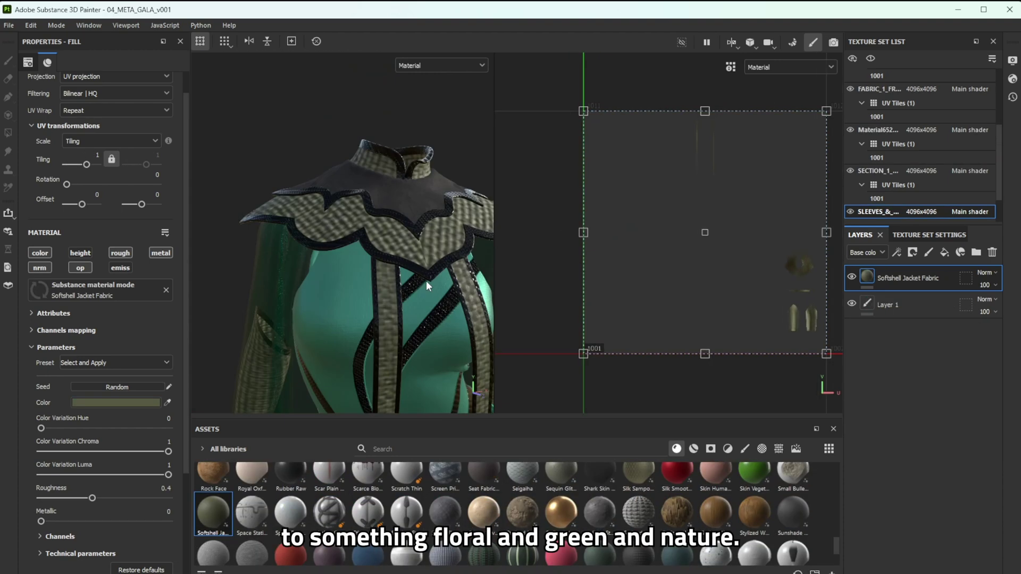
pyautogui.scroll(3, 426, 281)
pyautogui.moveTo(72, 164); pyautogui.dragTo(69, 163)
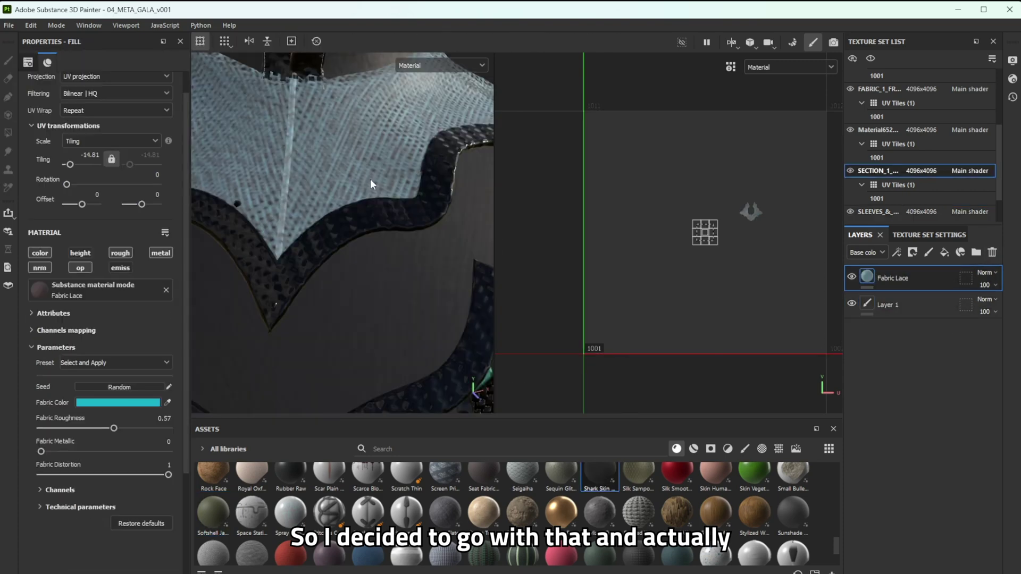
pyautogui.moveTo(600, 476); pyautogui.dragTo(385, 269)
# - Choose a flower alpha stamp for the painting brush
pyautogui.scroll(-3, 385, 270)
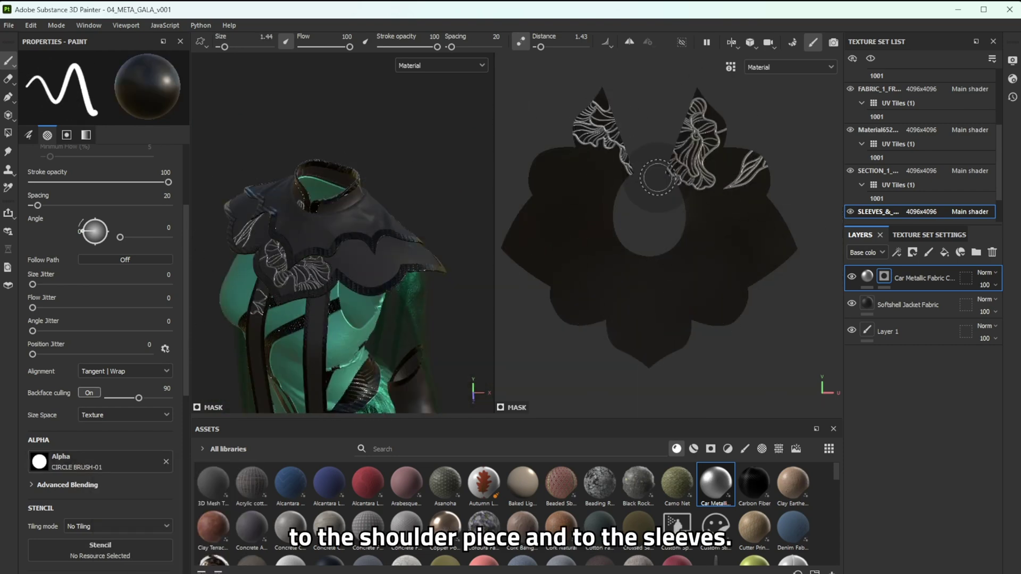
pyautogui.click(39, 461)
pyautogui.click(159, 505)
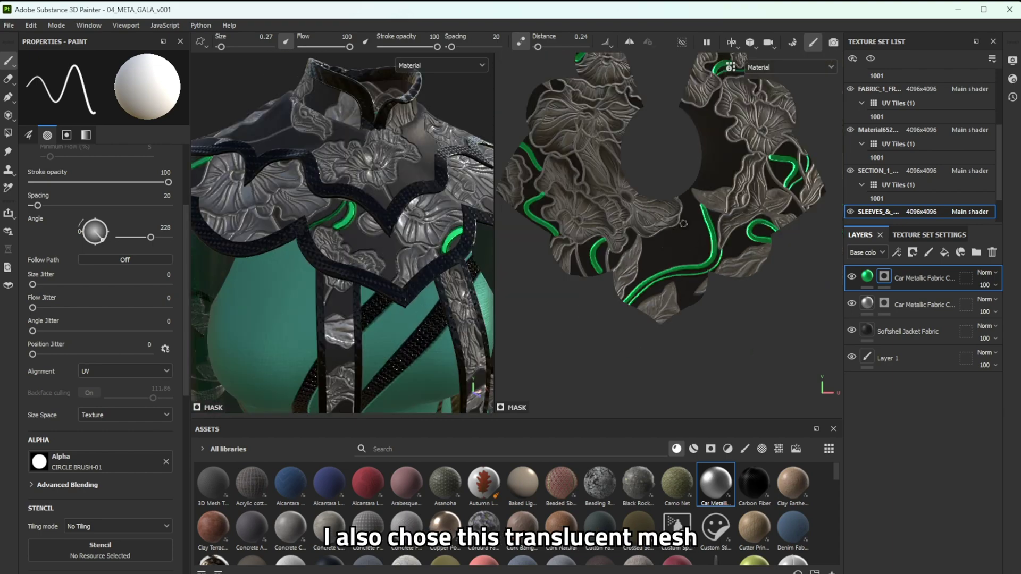
# - Zoom and pan the UV view across the sleeve trims for the green piping
pyautogui.scroll(5, 738, 294)
pyautogui.scroll(-2, 620, 351)
pyautogui.scroll(6, 665, 230)
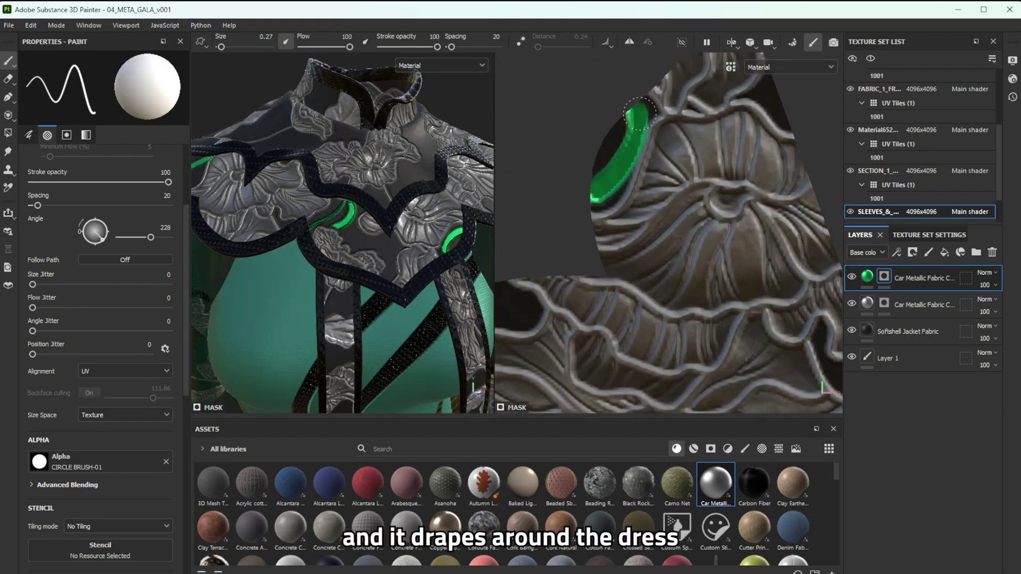
pyautogui.moveTo(667, 221); pyautogui.dragTo(763, 383, button='middle')
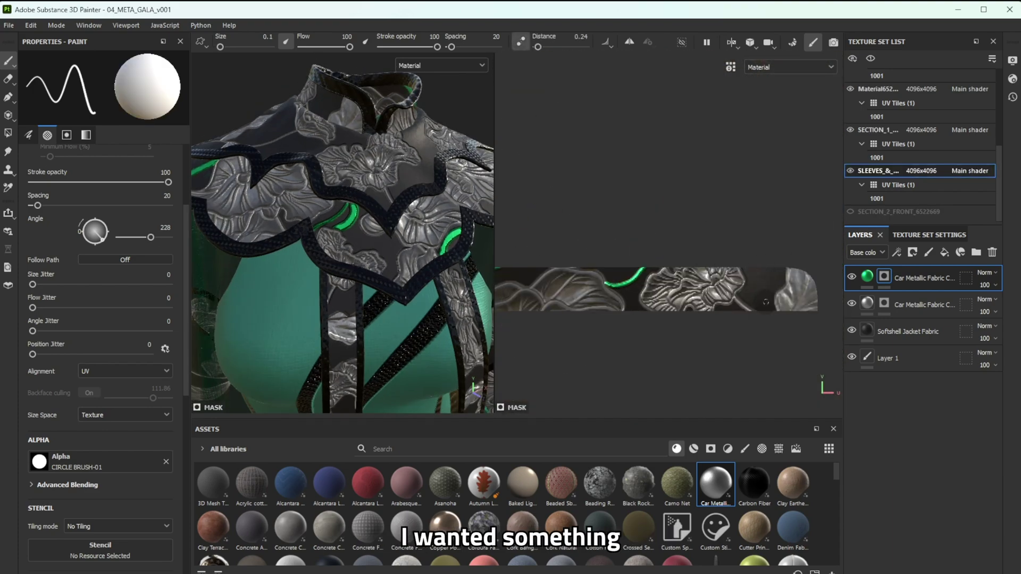
pyautogui.scroll(-5, 364, 218)
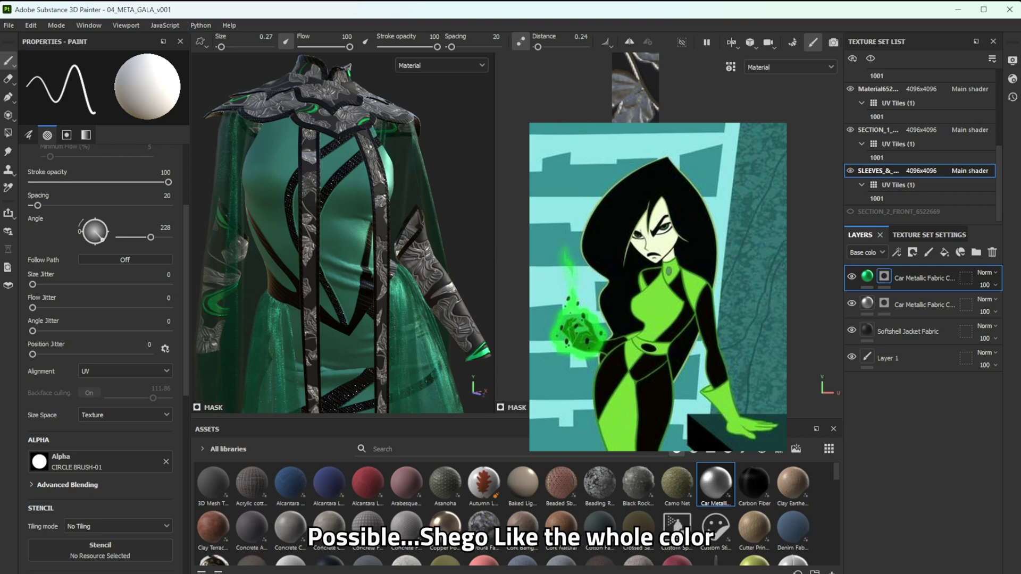
# - Zoom and orbit the 3D view onto the dress's central strap
pyautogui.scroll(5, 326, 237)
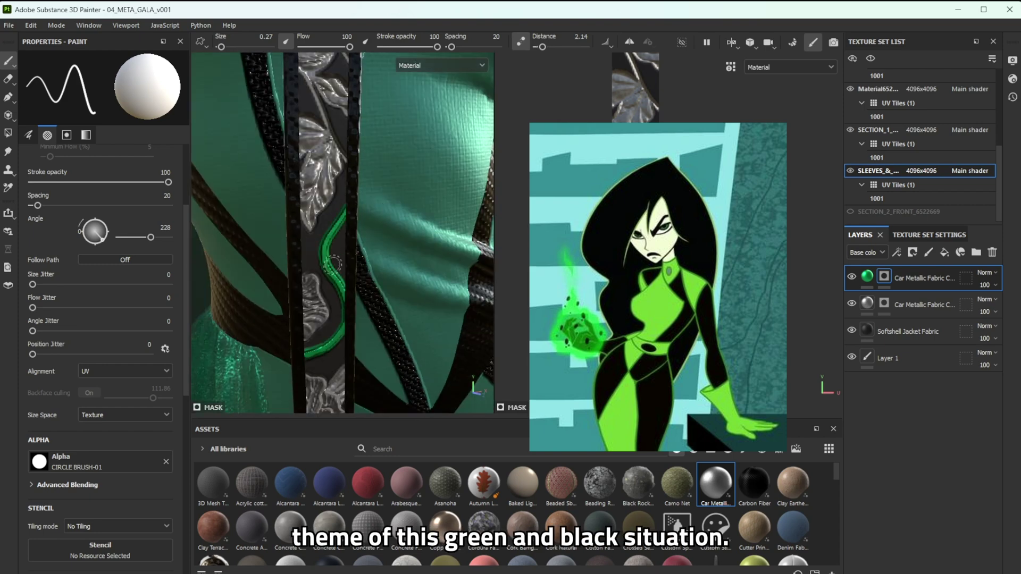
pyautogui.moveTo(342, 137)
pyautogui.keyDown('alt'); pyautogui.mouseDown()
pyautogui.moveTo(403, 264)
pyautogui.moveTo(390, 179)
pyautogui.mouseUp(); pyautogui.keyUp('alt')
pyautogui.scroll(-6, 362, 173)
pyautogui.scroll(6, 372, 170)
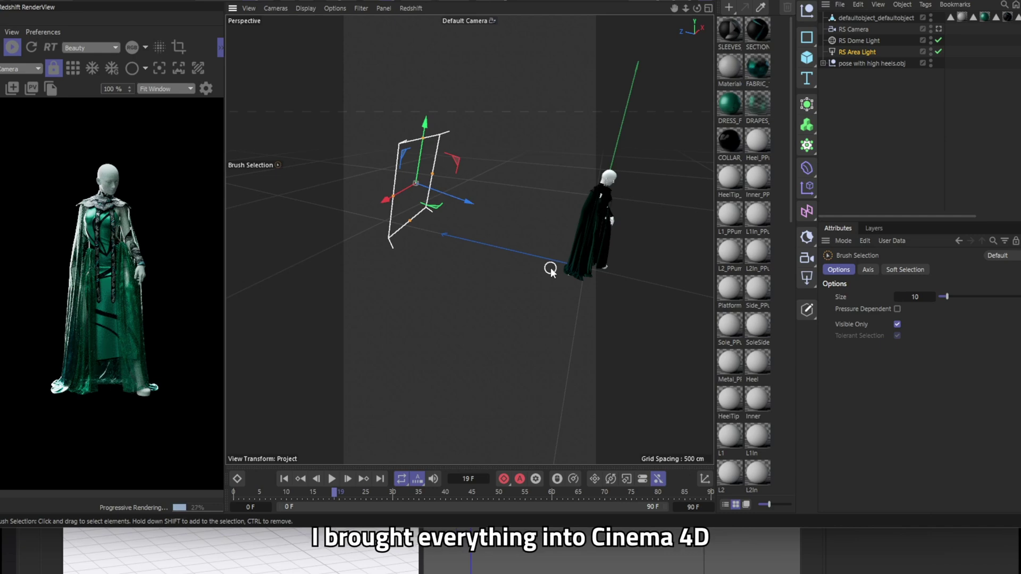
# - Tint the RS Area Light yellow-green
pyautogui.keyDown('alt'); pyautogui.moveTo(427, 215); pyautogui.dragTo(478, 229); pyautogui.keyUp('alt')
pyautogui.click(857, 51)
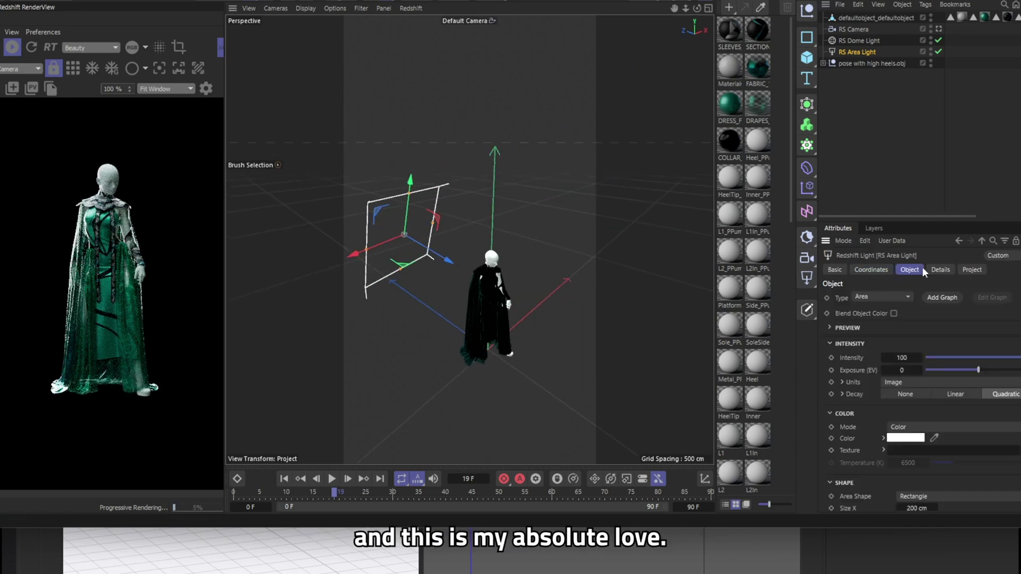
pyautogui.click(883, 438)
pyautogui.moveTo(936, 544)
pyautogui.mouseDown()
pyautogui.moveTo(1003, 544)
pyautogui.moveTo(956, 544)
pyautogui.mouseUp()
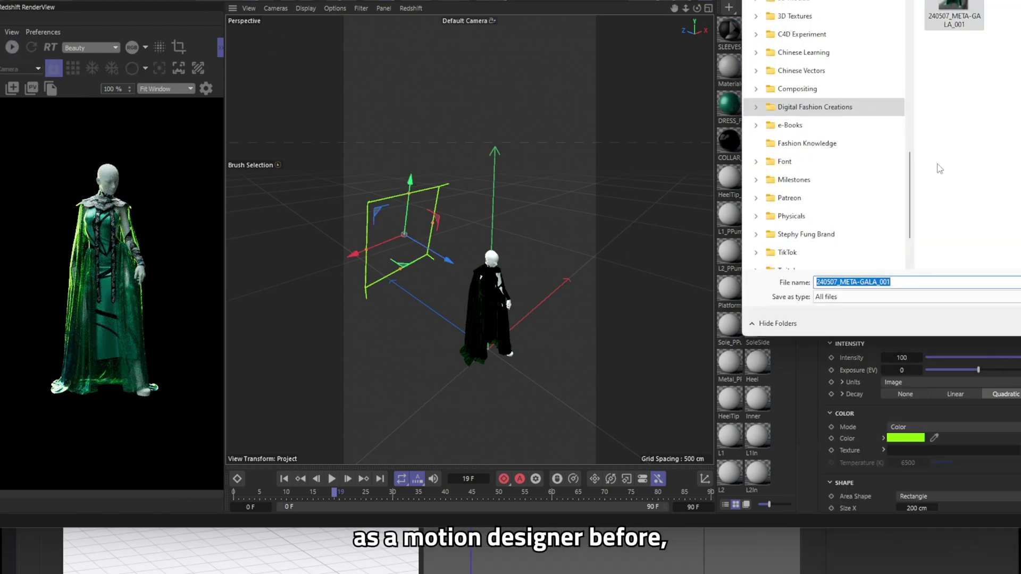
# - Add a plane and set its width to 2000 cm
pyautogui.click(807, 57)
pyautogui.press('Delete')
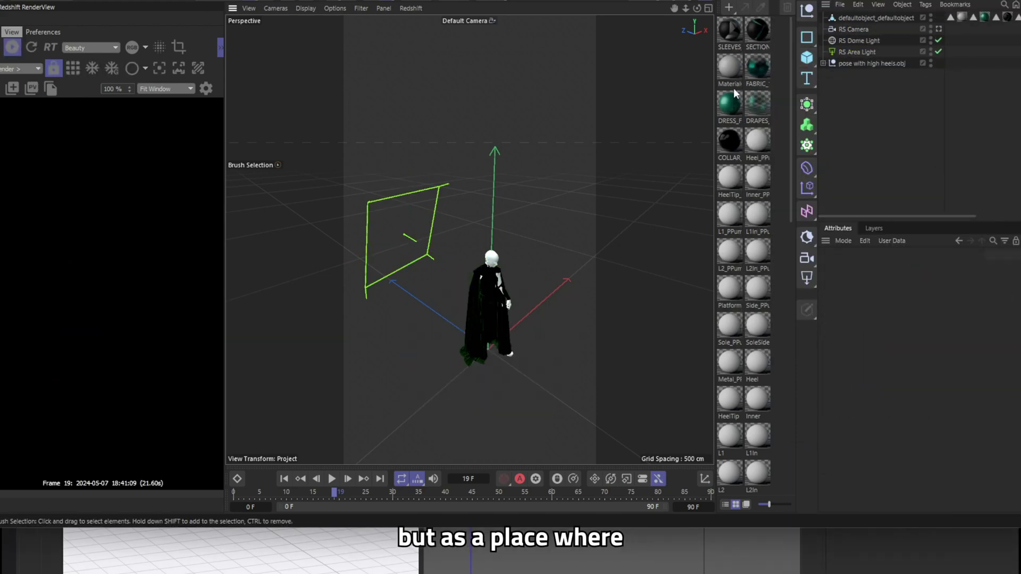
pyautogui.click(807, 57)
pyautogui.click(845, 130)
pyautogui.doubleClick(907, 297)
pyautogui.write('2000')
pyautogui.press('Tab')
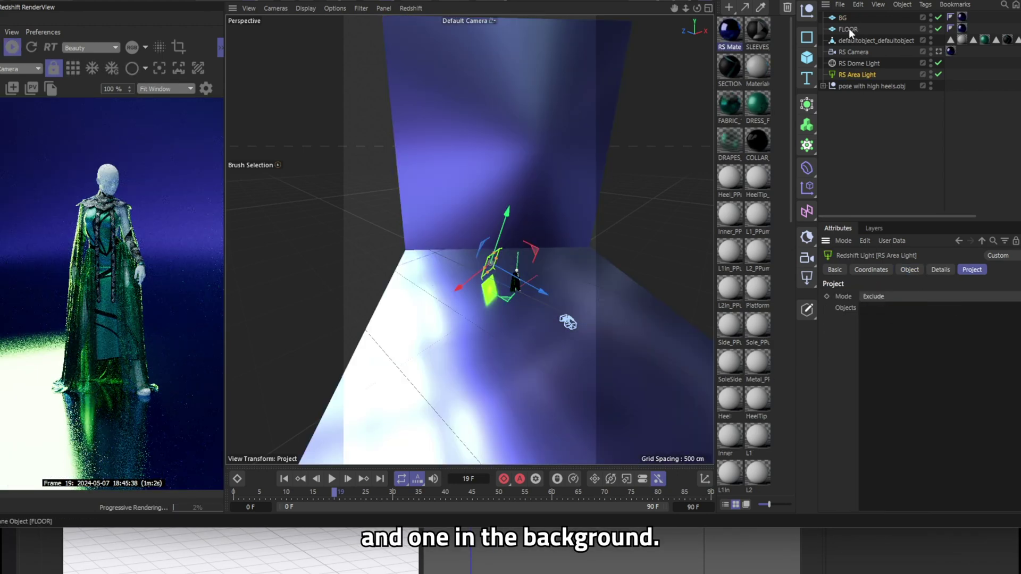
# - Select the blue backdrop material and rename the avatar's null group to AVATAR
pyautogui.click(729, 29)
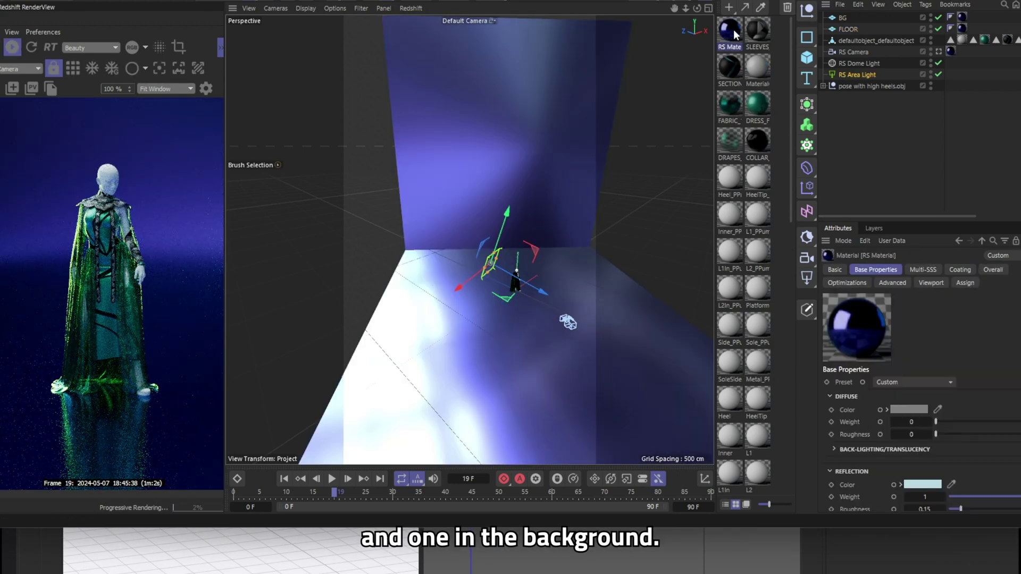
pyautogui.click(37, 89)
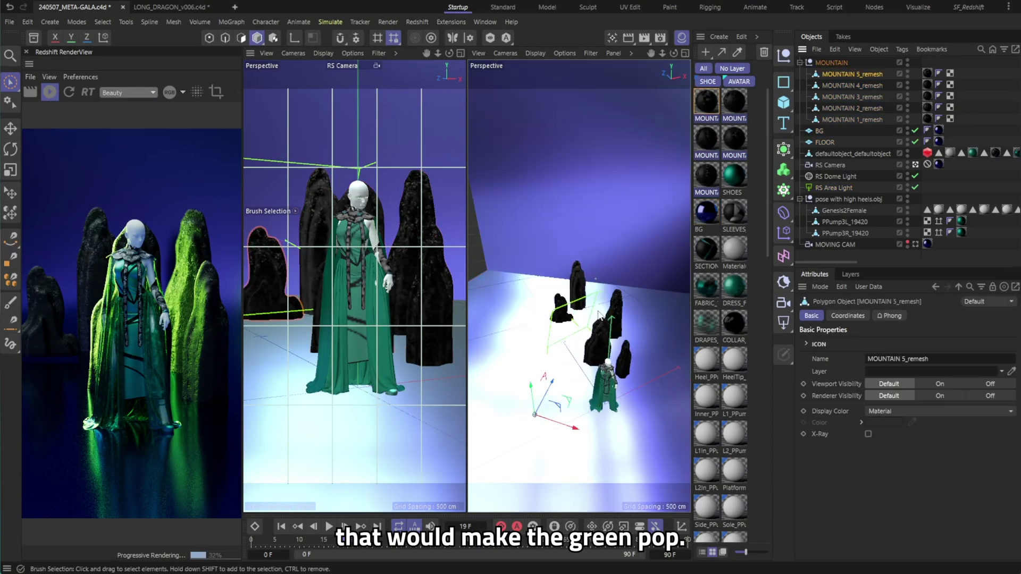
pyautogui.keyDown('alt'); pyautogui.moveTo(585, 471); pyautogui.dragTo(627, 436); pyautogui.keyUp('alt')
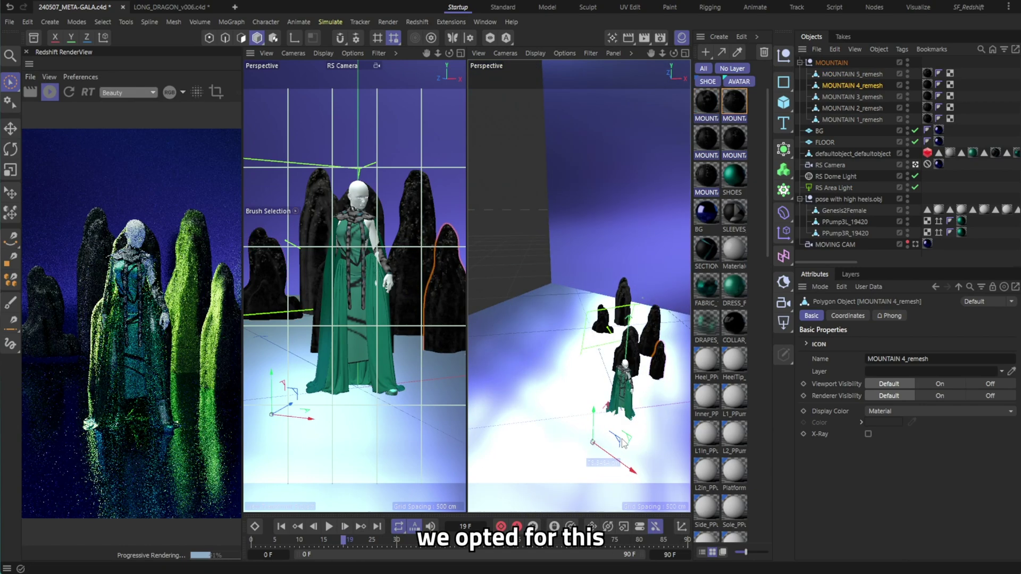
pyautogui.click(831, 189)
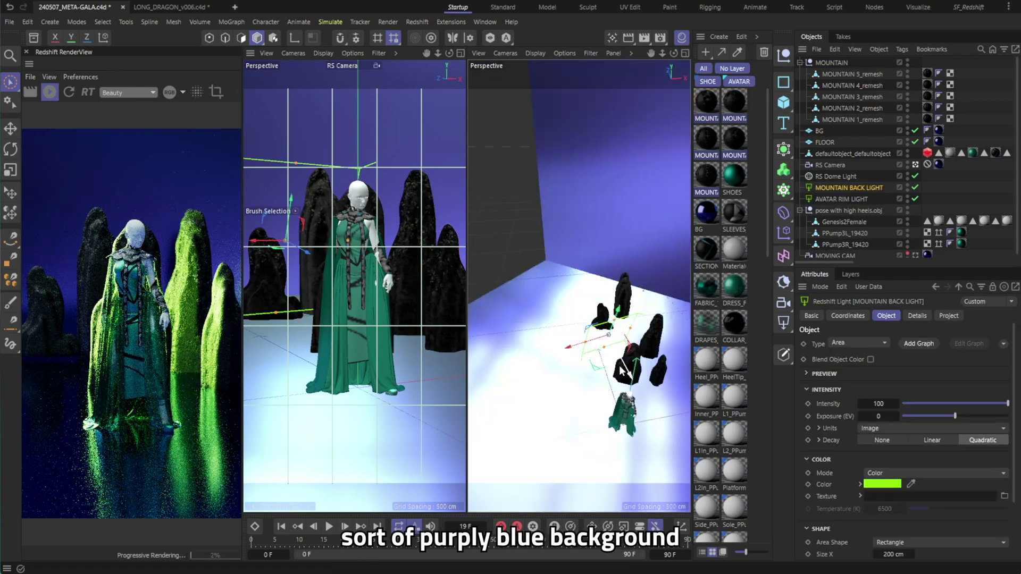
pyautogui.click(847, 150)
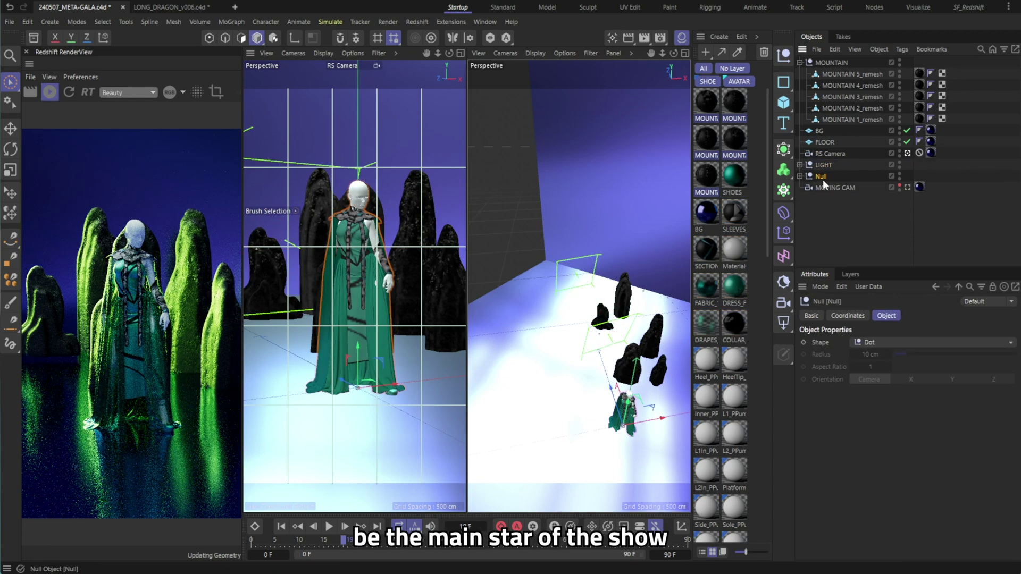
pyautogui.doubleClick(820, 176)
pyautogui.write('AVATAR +OUTFIT')
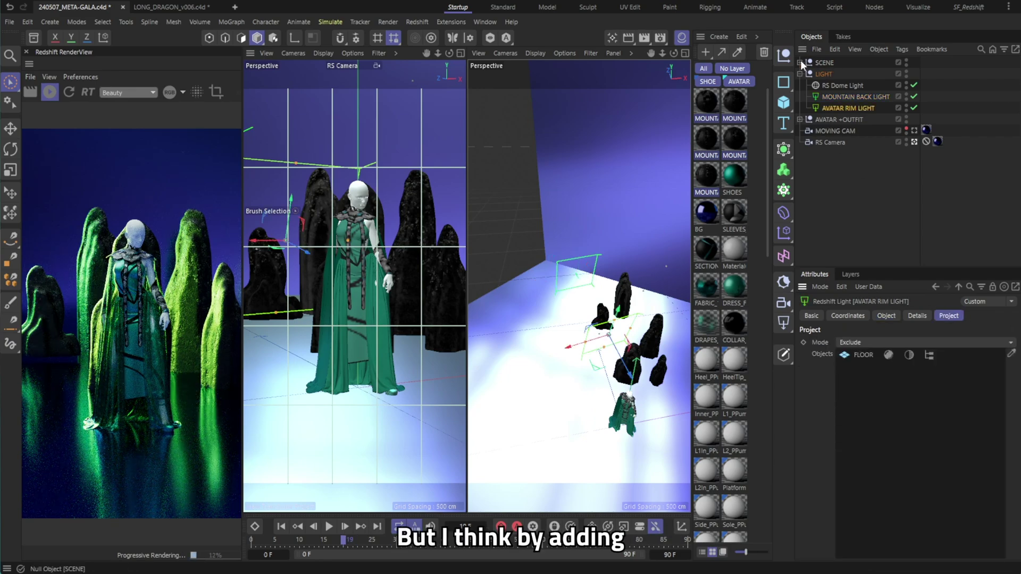
# - Duplicate the mountain back light, set its reflection to 0.391, and rotate it
pyautogui.click(799, 62)
pyautogui.click(854, 131)
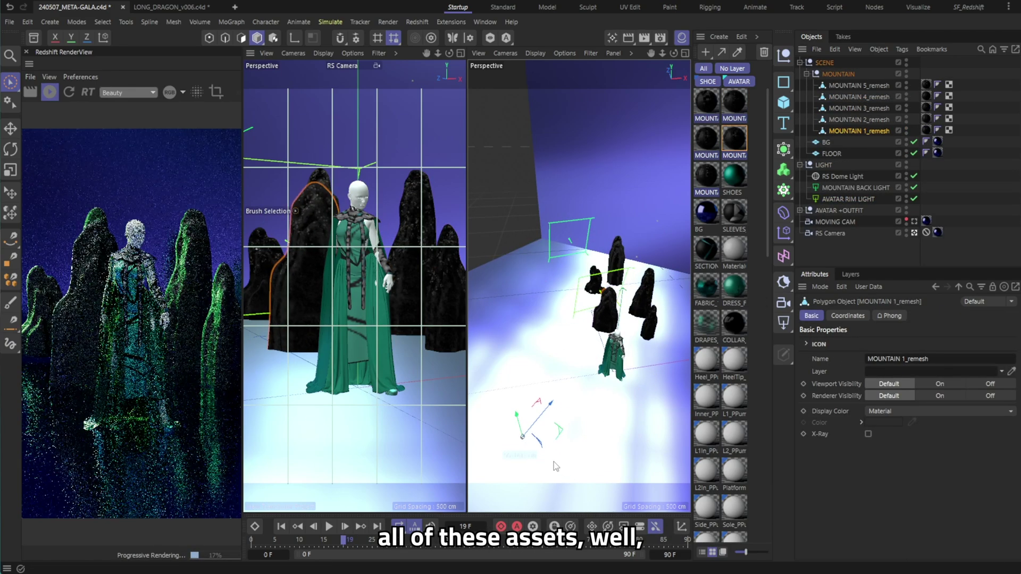
pyautogui.click(604, 255)
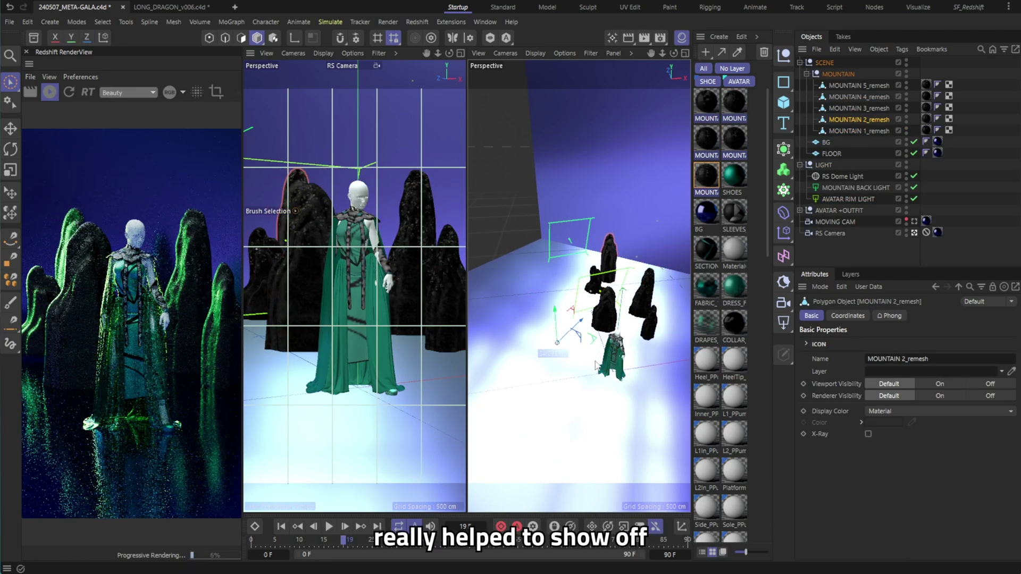
pyautogui.keyDown('ctrl'); pyautogui.moveTo(829, 188); pyautogui.dragTo(830, 184); pyautogui.keyUp('ctrl')
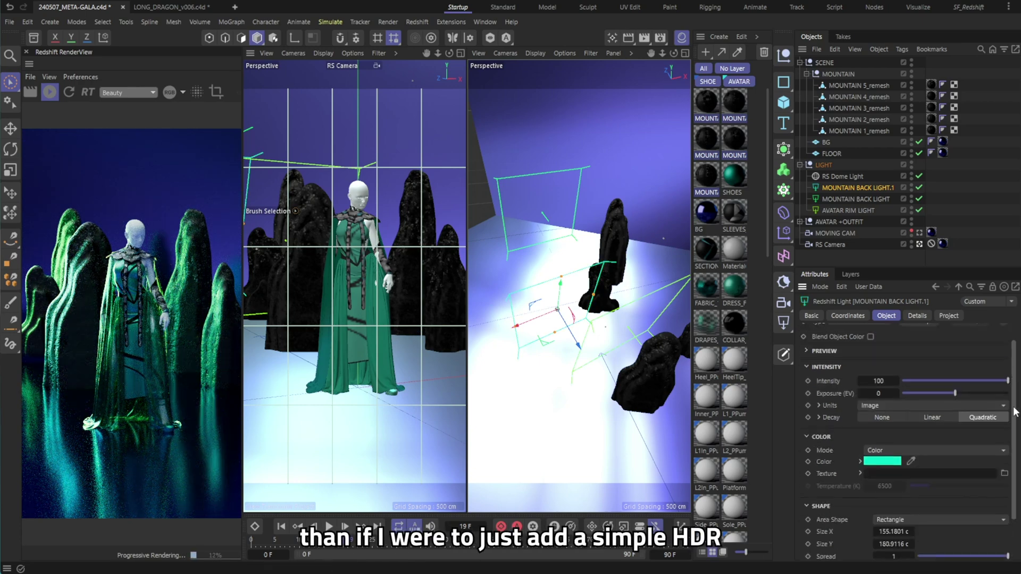
pyautogui.moveTo(1008, 481); pyautogui.dragTo(962, 482)
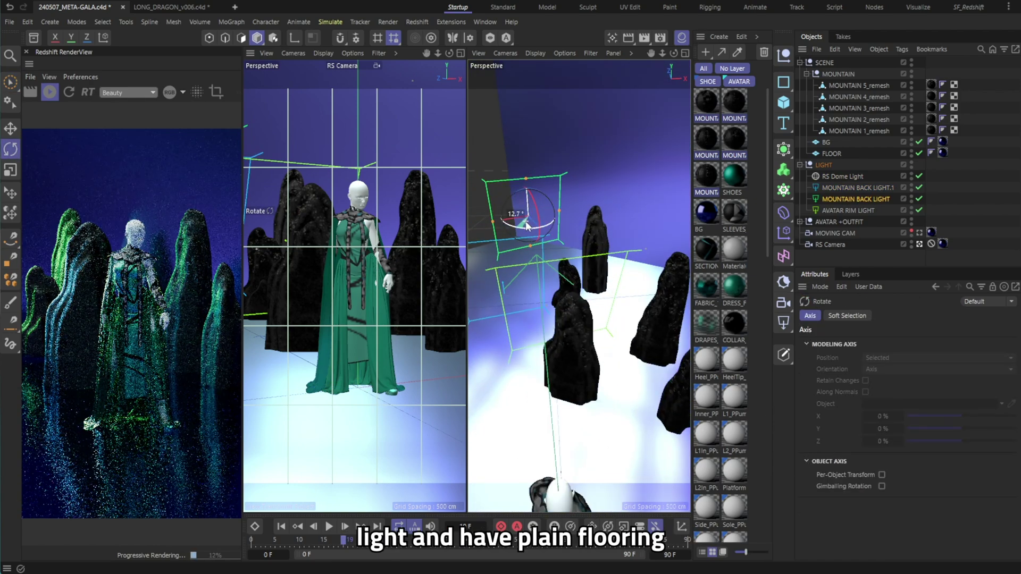
pyautogui.moveTo(526, 226); pyautogui.dragTo(524, 229)
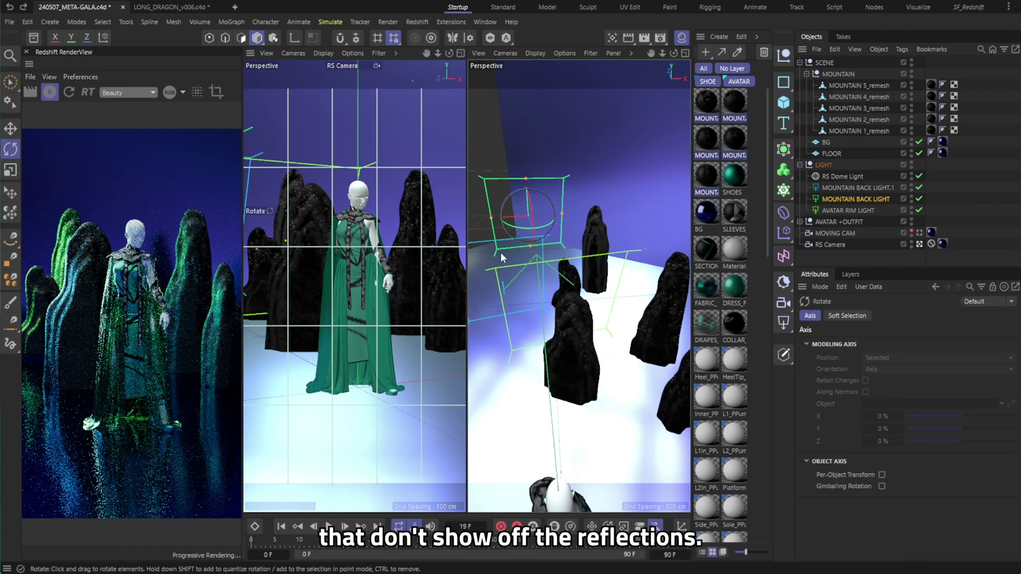
pyautogui.press('9')
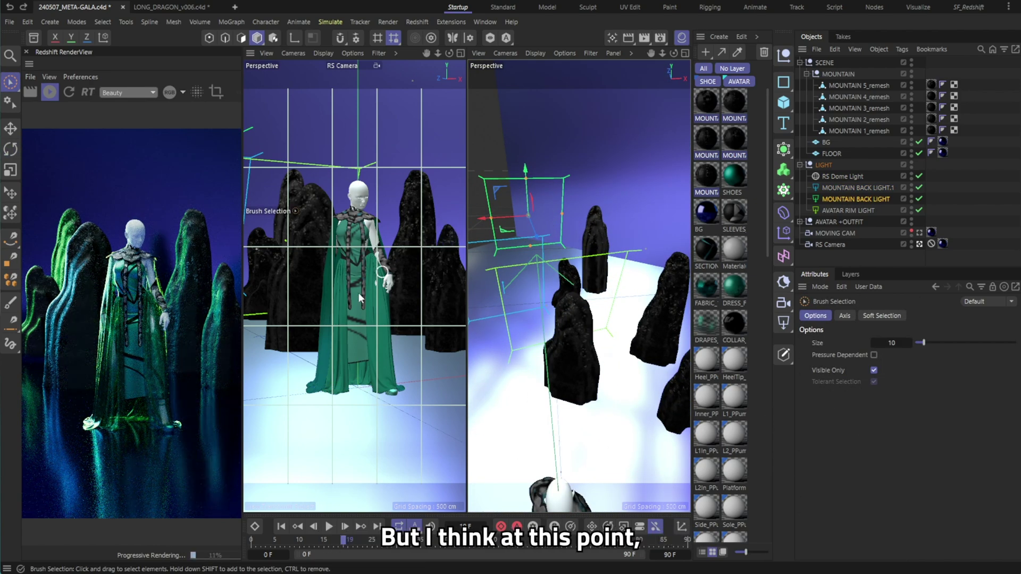
# - Open the FLOOR material's node graph and wire a bump map into the RS Material
pyautogui.click(49, 92)
pyautogui.click(942, 153)
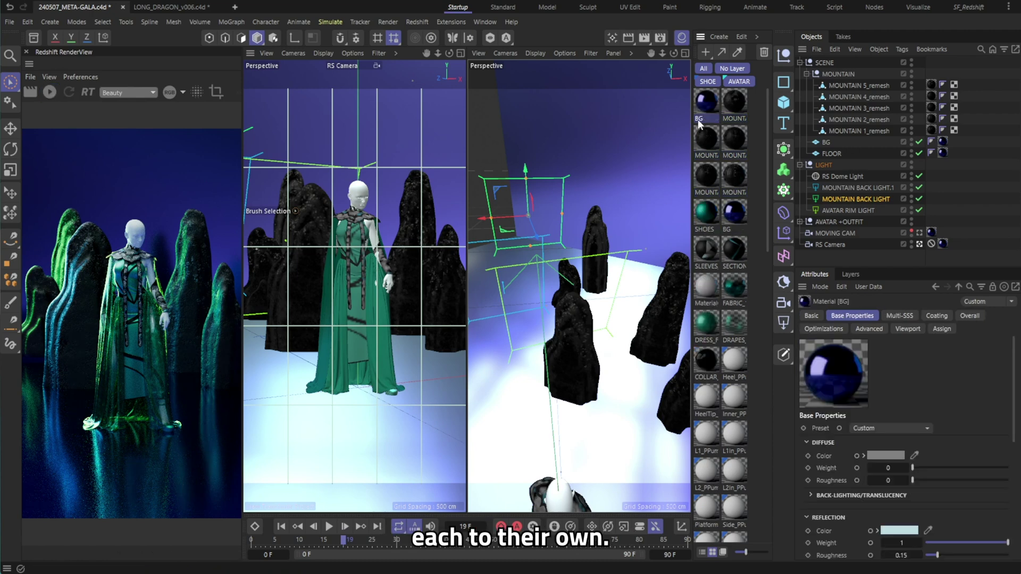
pyautogui.doubleClick(942, 153)
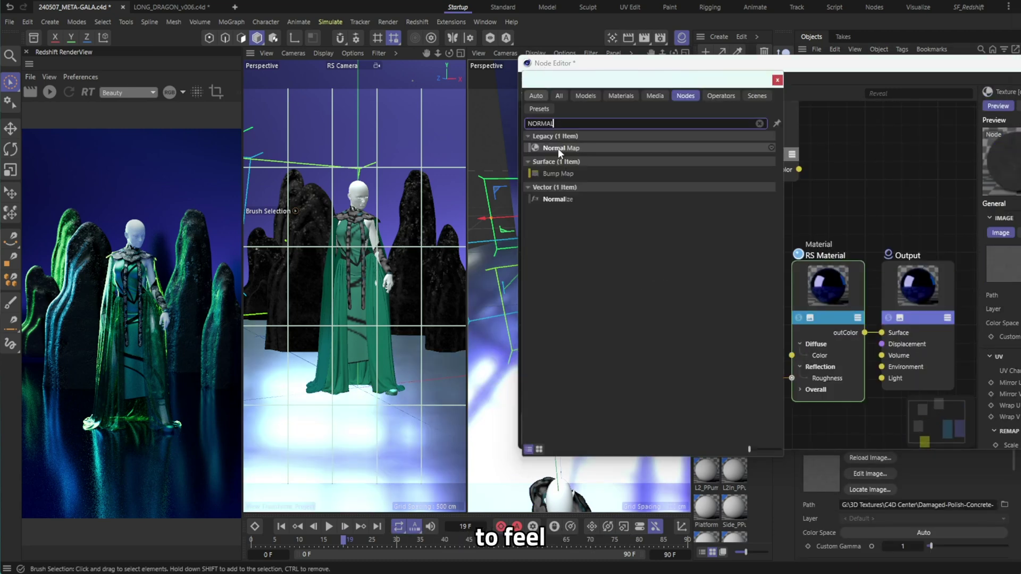
pyautogui.click(557, 148)
pyautogui.moveTo(852, 184); pyautogui.dragTo(719, 283)
pyautogui.moveTo(755, 331); pyautogui.dragTo(791, 332)
pyautogui.press('Delete')
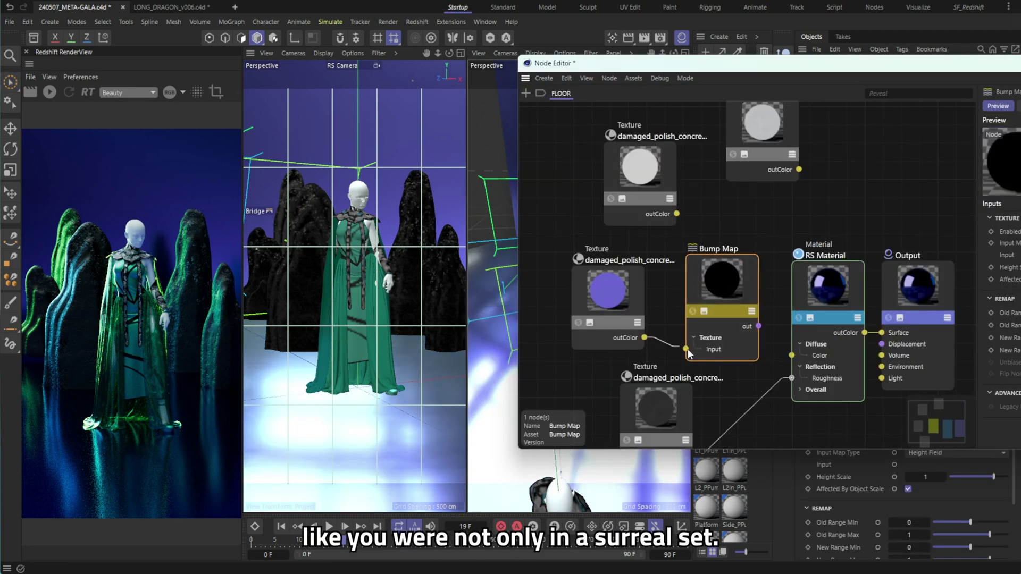
pyautogui.moveTo(758, 326); pyautogui.dragTo(818, 343)
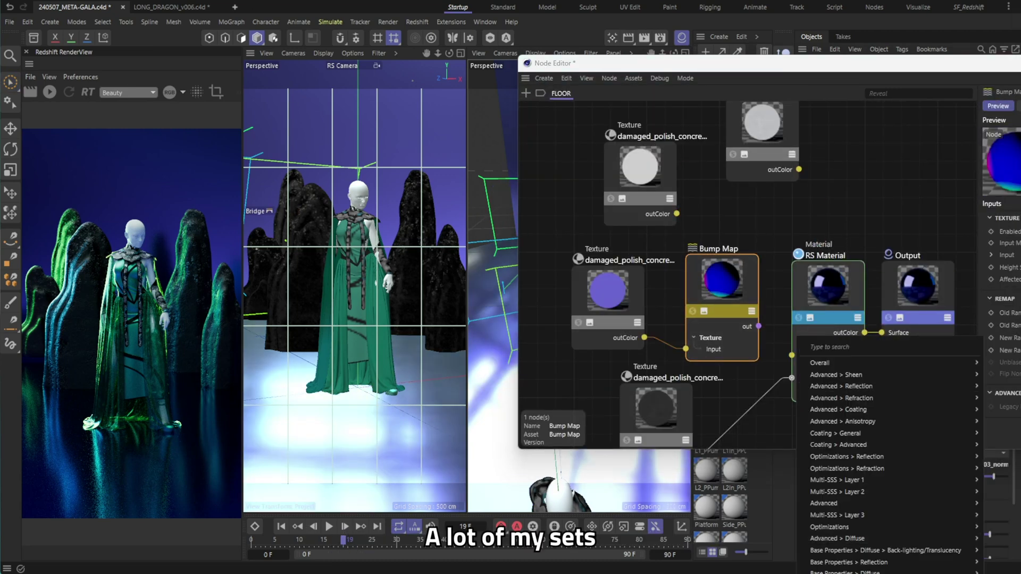
pyautogui.click(851, 363)
# - Connect textures to the material's Overall input and the Displacement node
pyautogui.click(673, 210)
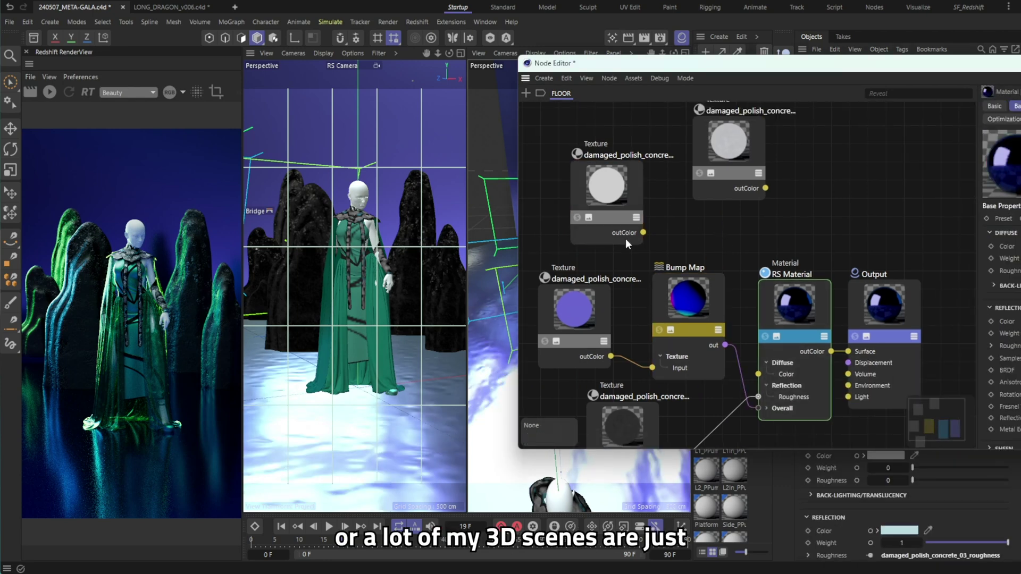
pyautogui.moveTo(643, 233); pyautogui.dragTo(768, 324)
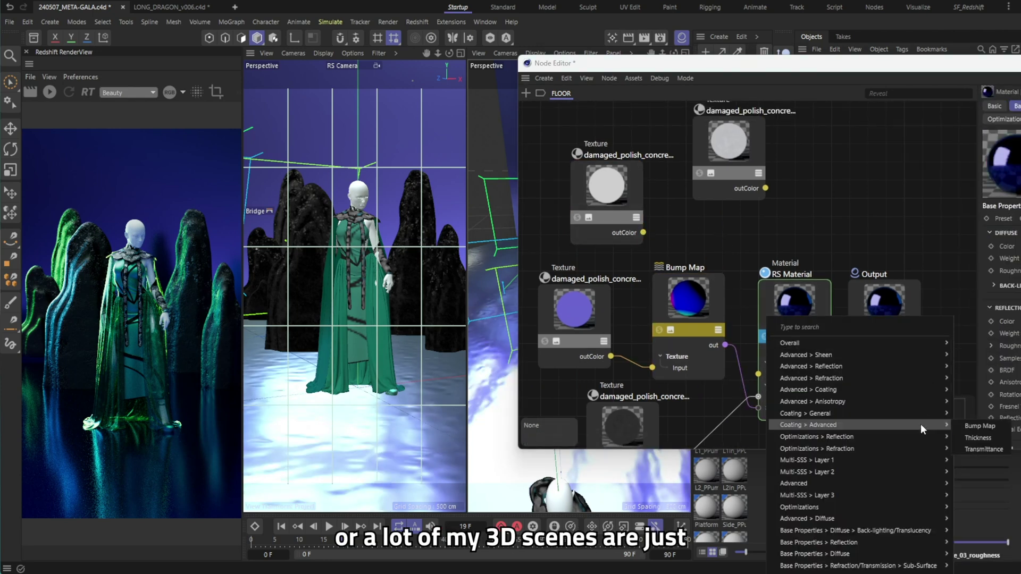
pyautogui.click(926, 345)
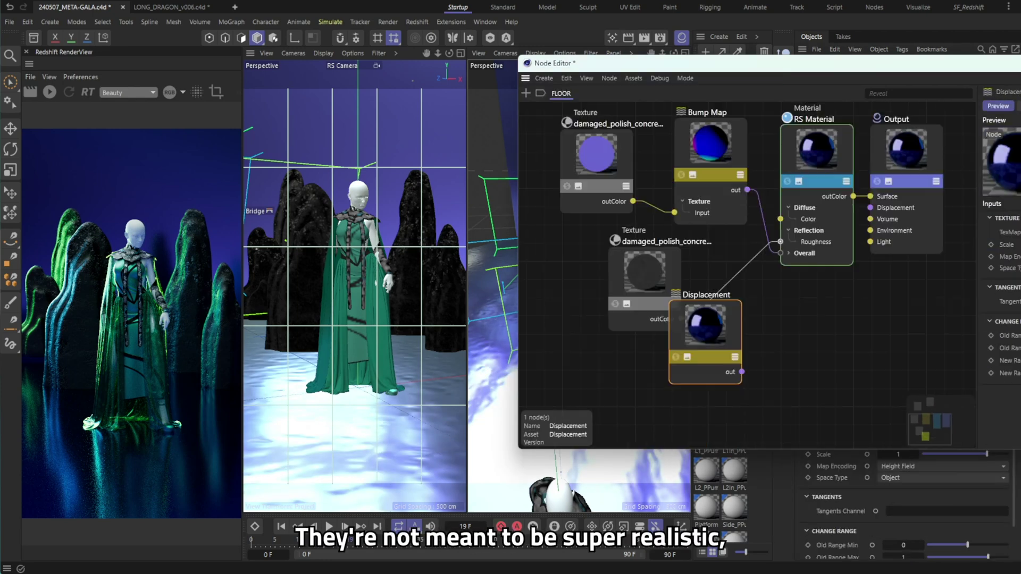
pyautogui.moveTo(705, 329); pyautogui.dragTo(736, 356)
pyautogui.click(707, 383)
pyautogui.moveTo(784, 422)
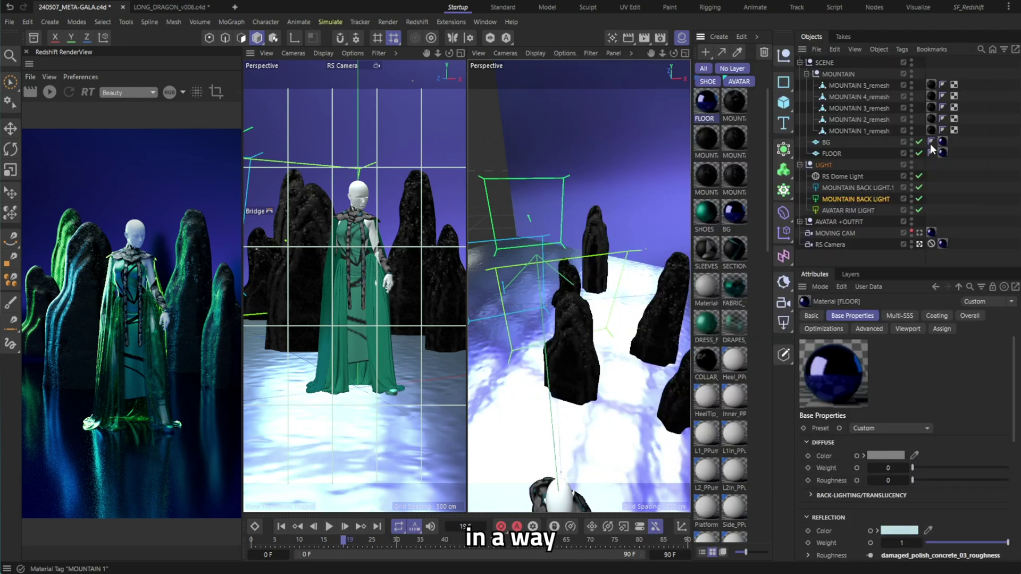
# - Edit BG's width segments, add a Redshift Object tag to FLOOR, and open BG's material nodes
pyautogui.click(826, 142)
pyautogui.click(884, 368)
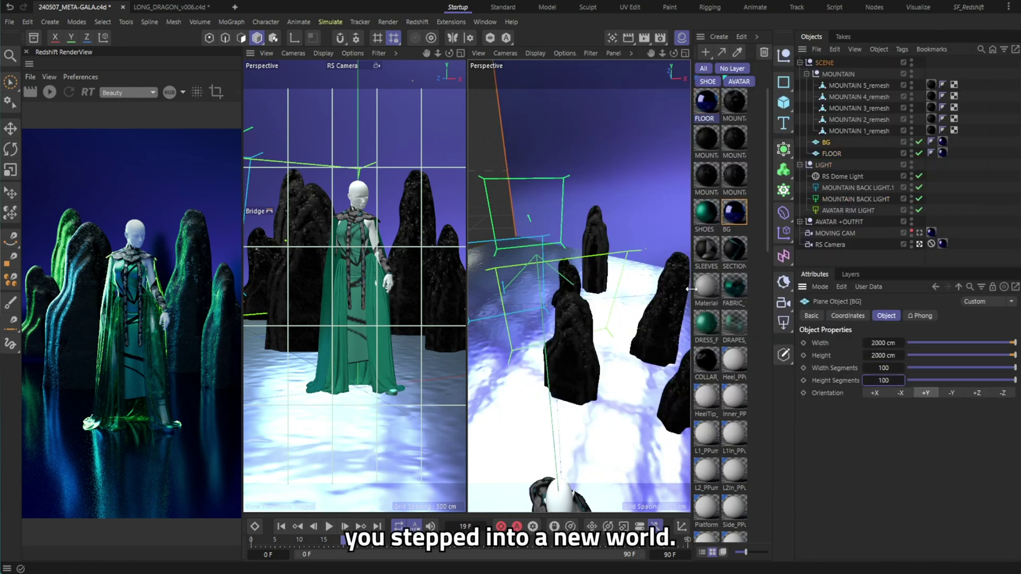
pyautogui.click(831, 153)
pyautogui.click(902, 48)
pyautogui.moveTo(940, 181)
pyautogui.click(898, 331)
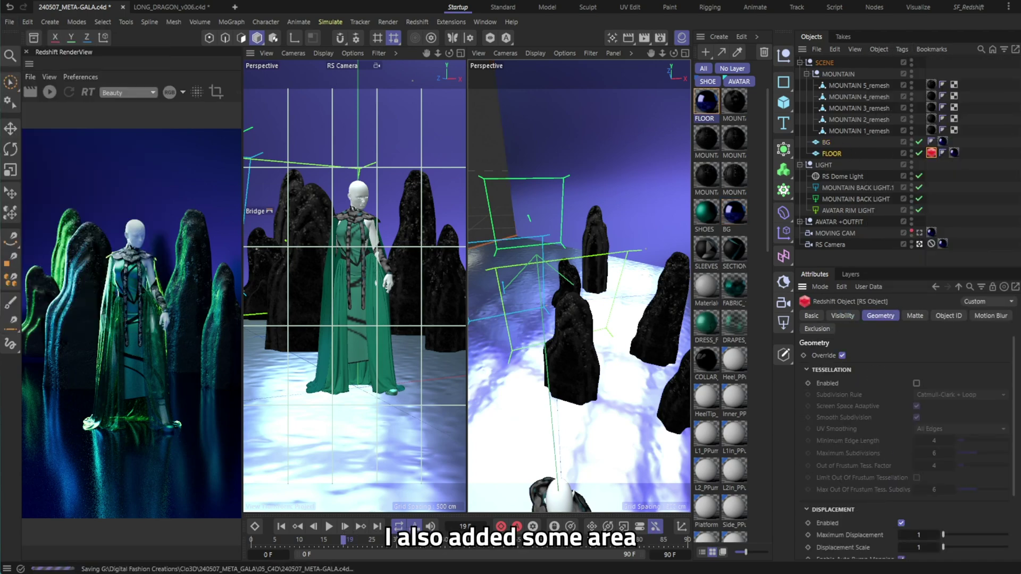
pyautogui.click(50, 92)
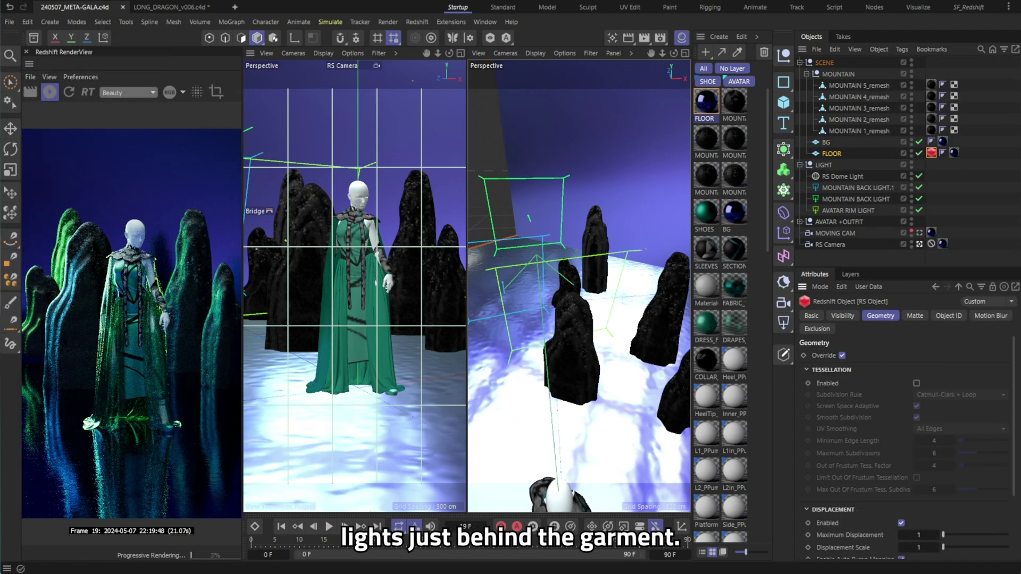
pyautogui.doubleClick(734, 212)
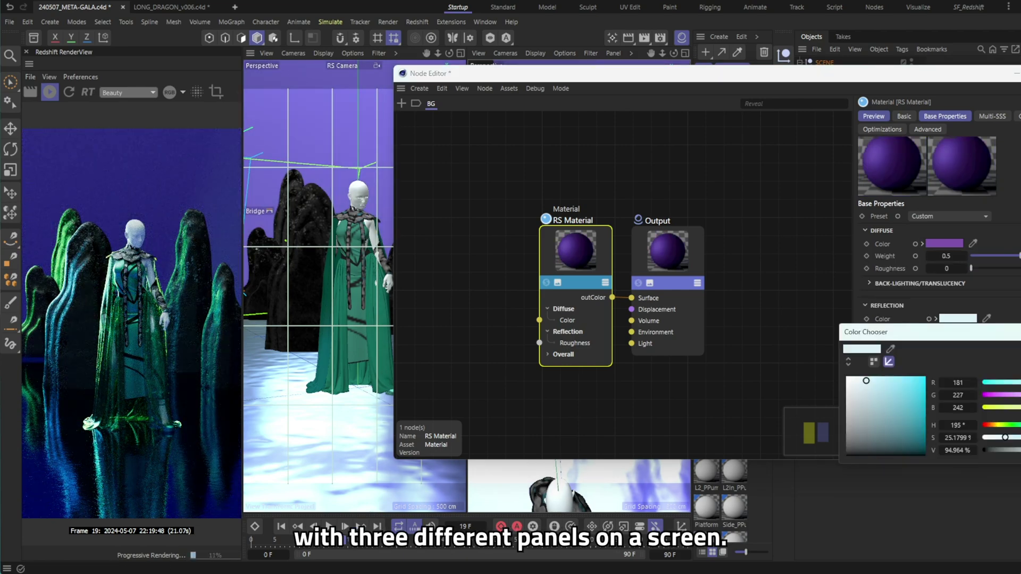
# - Drive the BG material's diffuse colour with a Ramp running from blue to purple
pyautogui.click(923, 244)
pyautogui.click(436, 255)
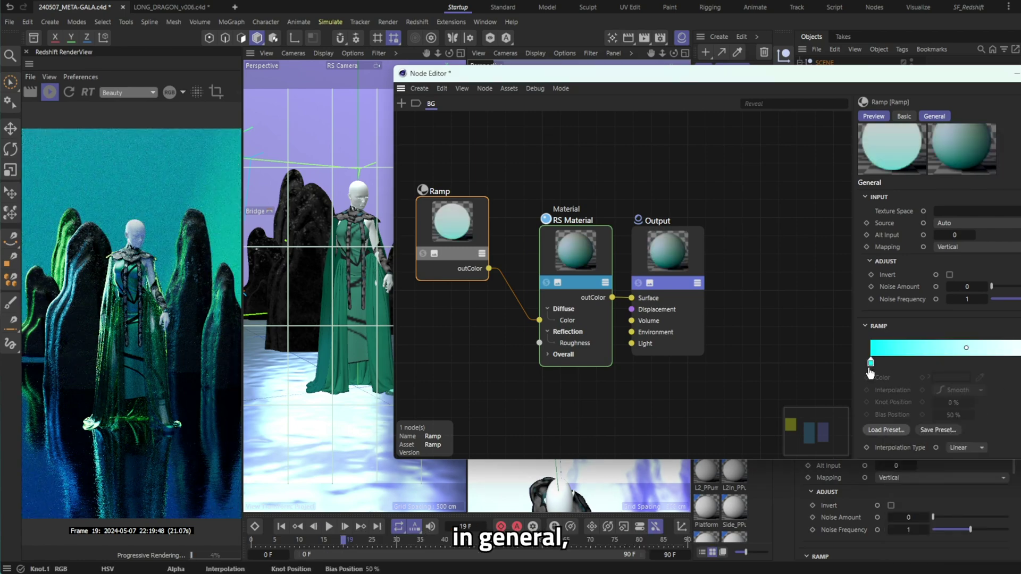
pyautogui.click(952, 384)
pyautogui.click(920, 417)
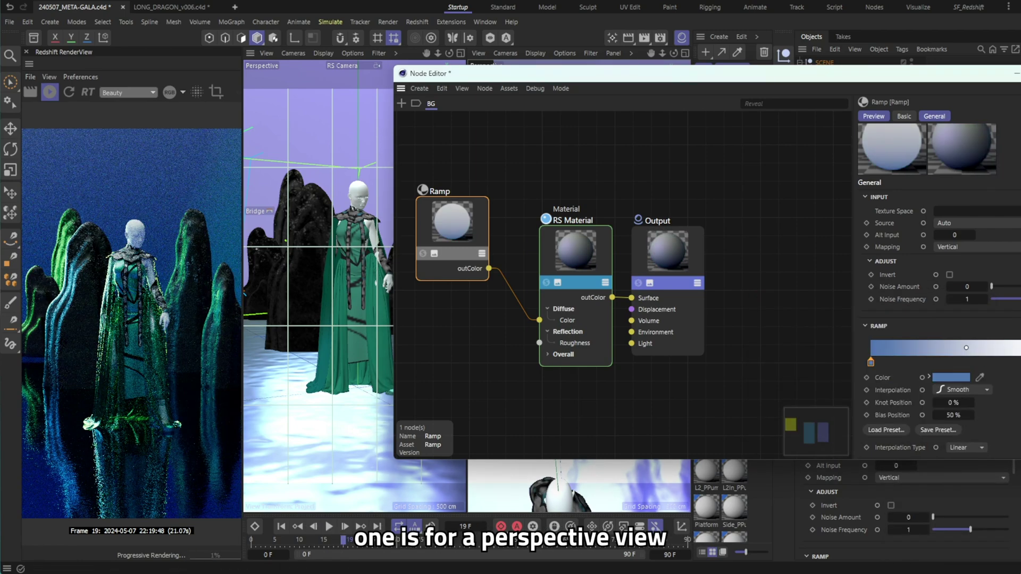
pyautogui.doubleClick(966, 348)
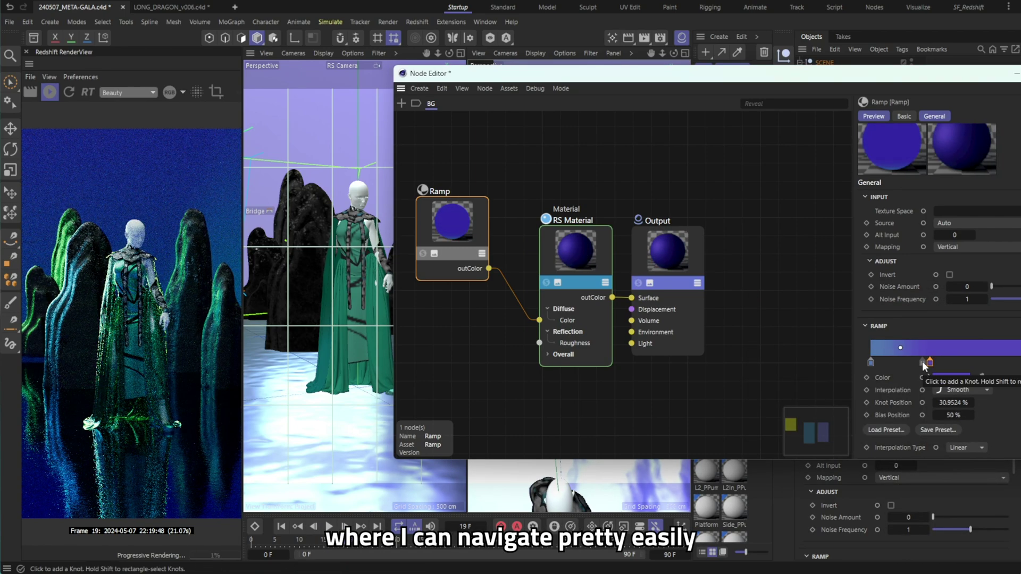
pyautogui.click(882, 391)
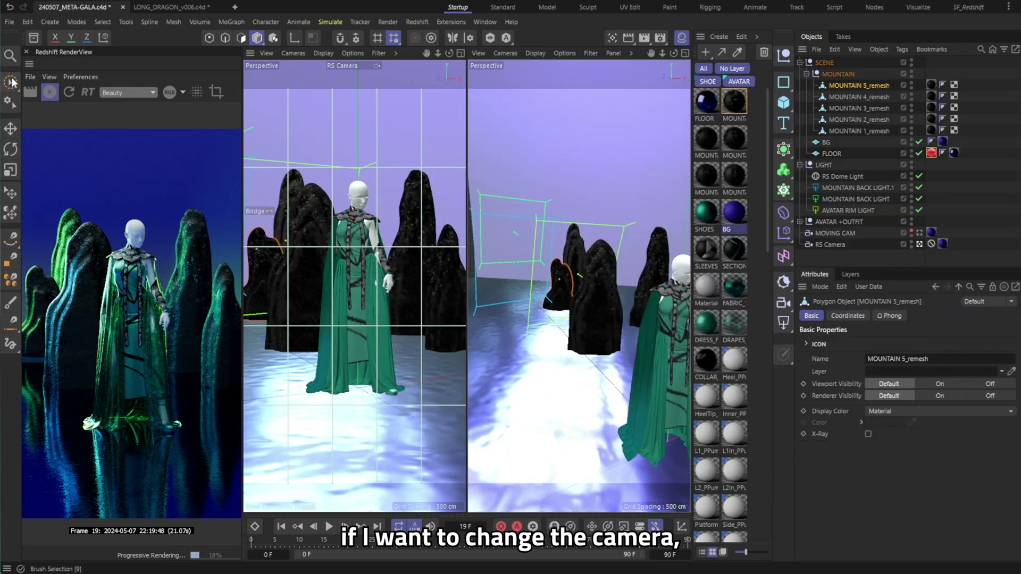
# - Select the MOUNTAIN 2_remesh object in the viewport
pyautogui.click(12, 81)
pyautogui.click(563, 277)
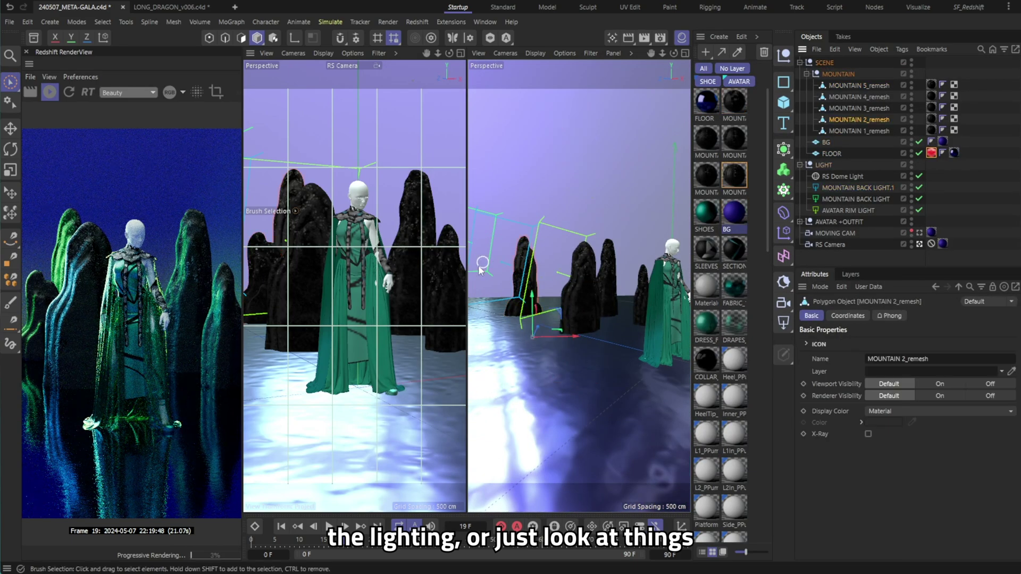
pyautogui.moveTo(611, 298)
pyautogui.keyDown('alt'); pyautogui.mouseDown()
pyautogui.moveTo(684, 311)
pyautogui.moveTo(622, 304)
pyautogui.mouseUp(); pyautogui.keyUp('alt')
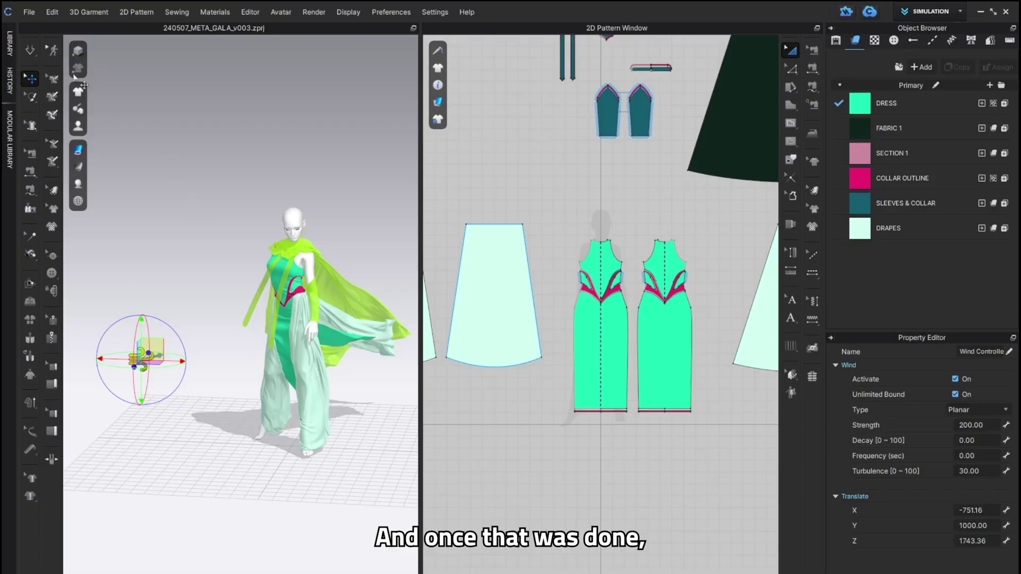
# - Deselect the Wind Controller and orbit the 3D view to check the gown and wind source
pyautogui.click(32, 50)
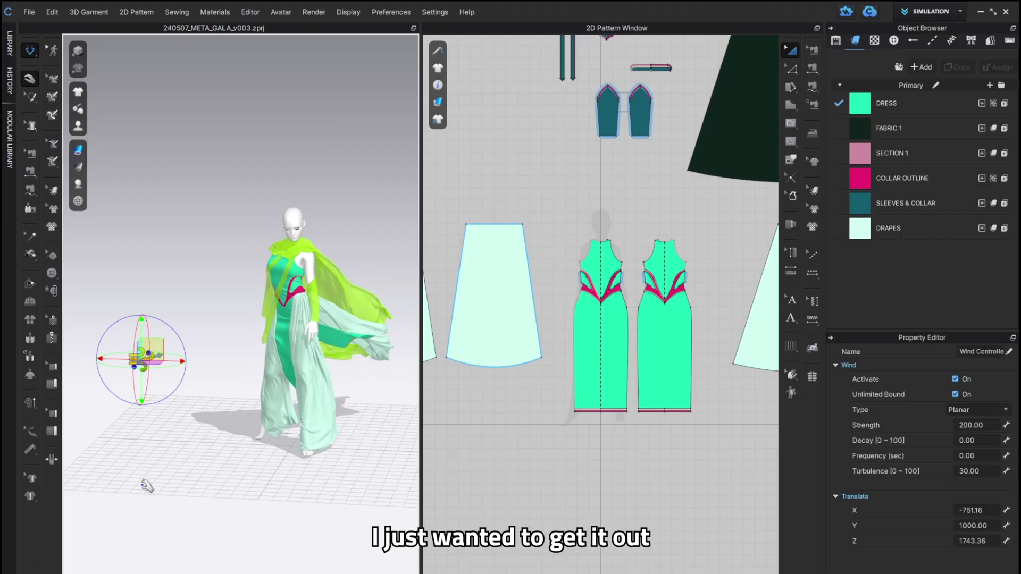
pyautogui.click(29, 51)
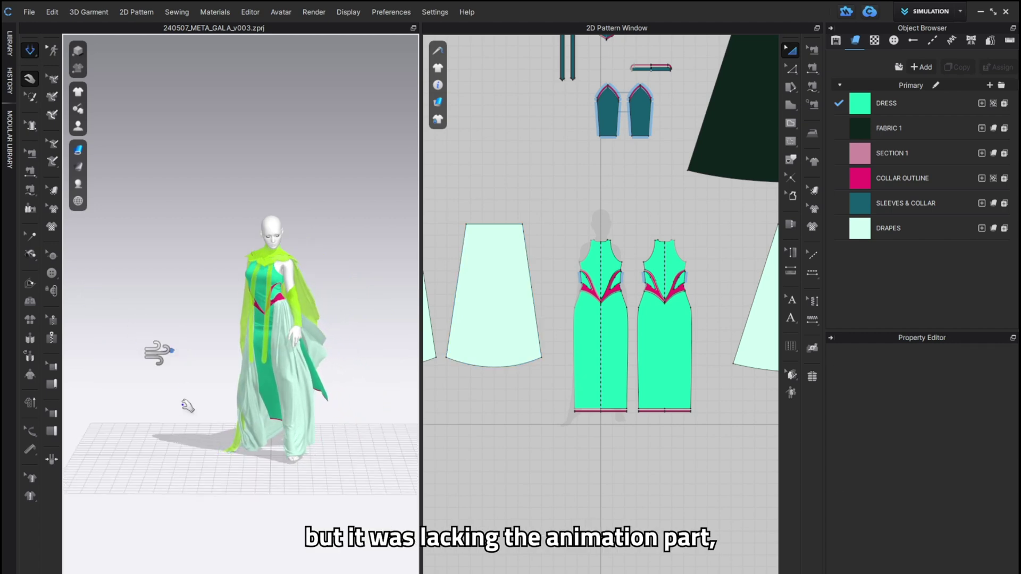
pyautogui.moveTo(183, 411); pyautogui.dragTo(147, 443, button='right')
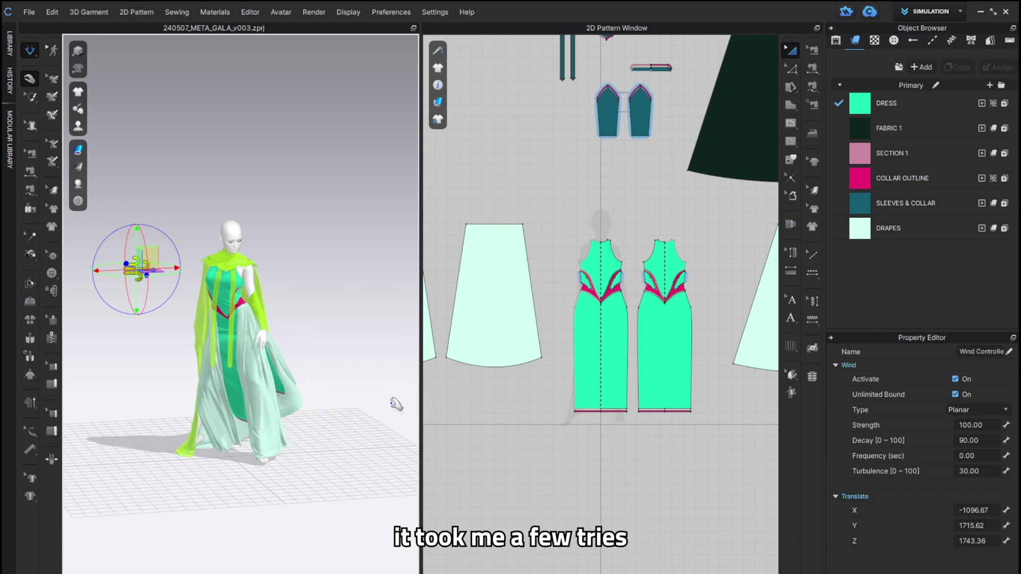
pyautogui.moveTo(376, 407); pyautogui.dragTo(363, 435, button='right')
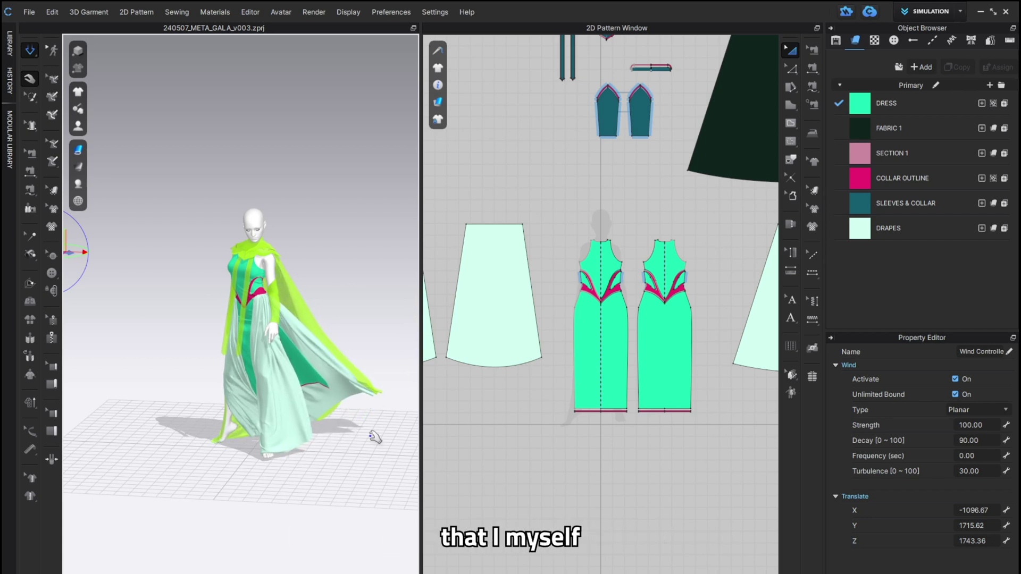
pyautogui.moveTo(345, 452)
pyautogui.mouseDown(button='right')
pyautogui.moveTo(358, 388)
pyautogui.moveTo(310, 445)
pyautogui.moveTo(358, 456)
pyautogui.mouseUp(button='right')
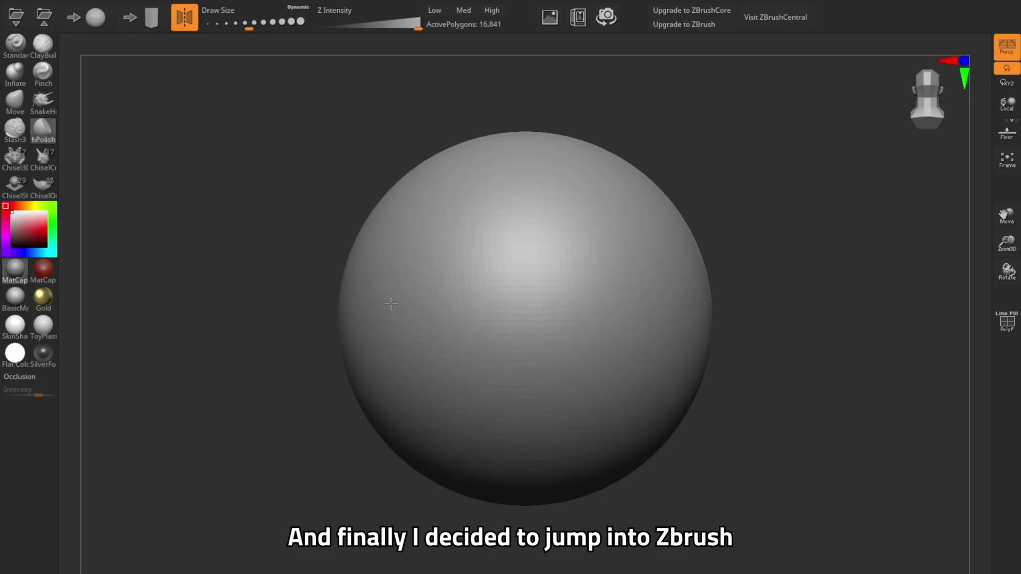
pyautogui.moveTo(388, 303)
pyautogui.mouseDown()
pyautogui.moveTo(585, 425)
pyautogui.moveTo(615, 485)
pyautogui.moveTo(645, 365)
pyautogui.moveTo(633, 301)
pyautogui.moveTo(640, 333)
pyautogui.moveTo(428, 320)
pyautogui.moveTo(588, 396)
pyautogui.mouseUp()
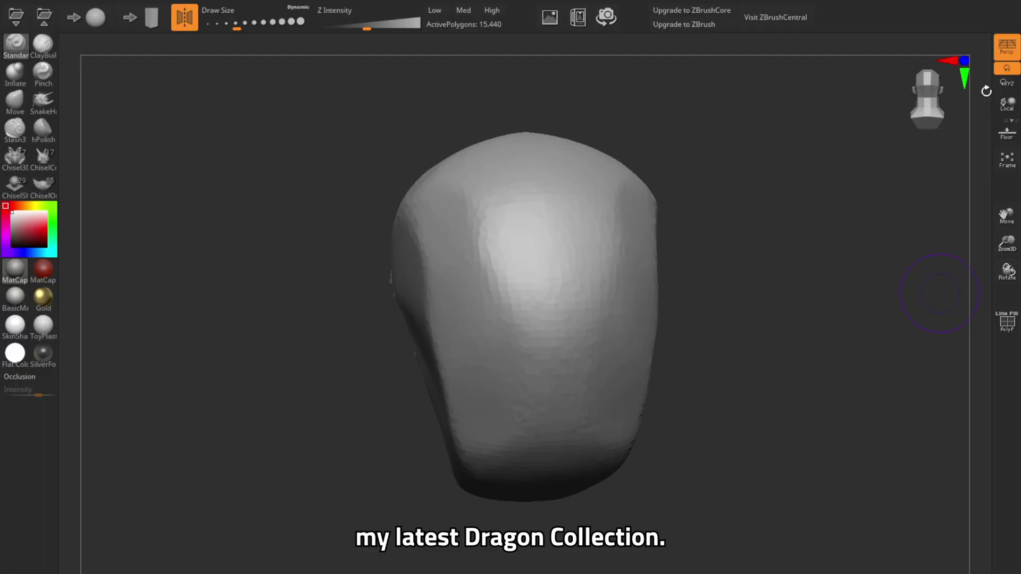
# - Save the ZBrush project, add symmetric tube-like brow ridges and remove the muzzle
pyautogui.click(44, 17)
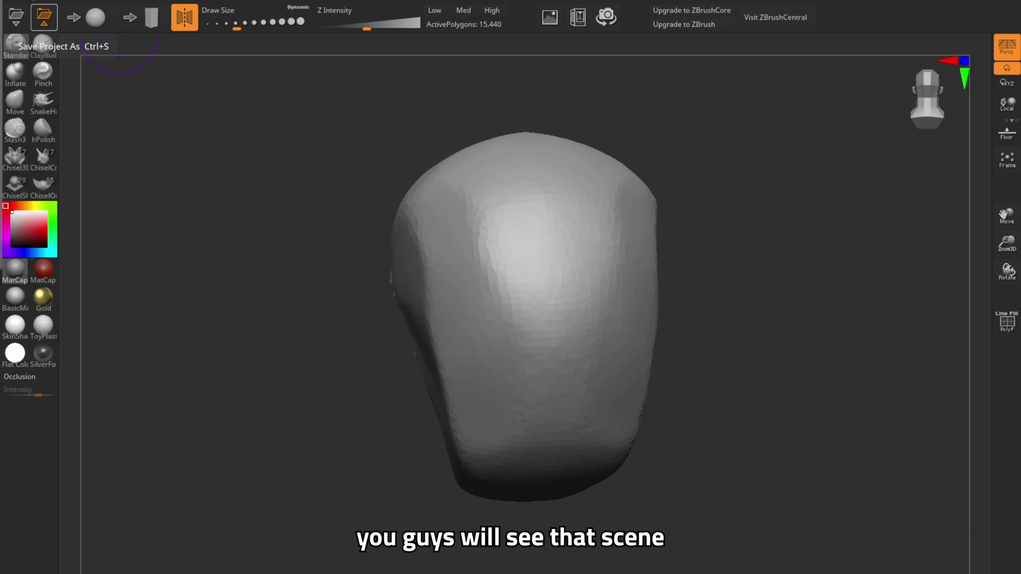
pyautogui.moveTo(418, 176)
pyautogui.mouseDown()
pyautogui.moveTo(519, 235)
pyautogui.moveTo(317, 260)
pyautogui.moveTo(372, 266)
pyautogui.moveTo(496, 311)
pyautogui.mouseUp()
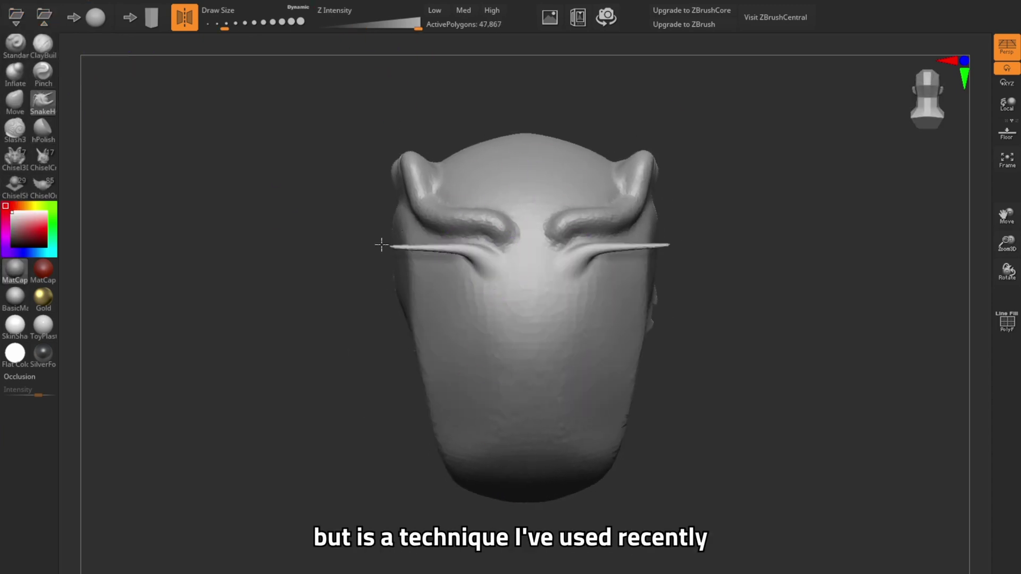
pyautogui.moveTo(376, 244)
pyautogui.mouseDown()
pyautogui.moveTo(507, 167)
pyautogui.moveTo(464, 187)
pyautogui.moveTo(477, 179)
pyautogui.moveTo(463, 151)
pyautogui.moveTo(539, 116)
pyautogui.moveTo(542, 130)
pyautogui.moveTo(525, 117)
pyautogui.moveTo(529, 194)
pyautogui.moveTo(619, 151)
pyautogui.moveTo(543, 154)
pyautogui.moveTo(546, 117)
pyautogui.moveTo(412, 261)
pyautogui.mouseUp()
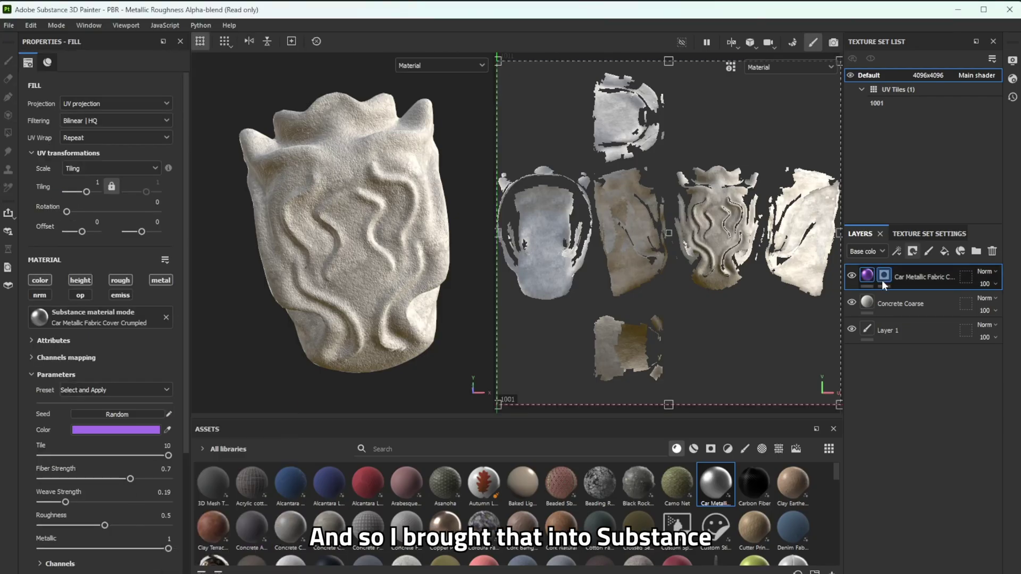
# - Enable the Paint tool with symmetry and rotate the mask to view its grooves
pyautogui.click(629, 42)
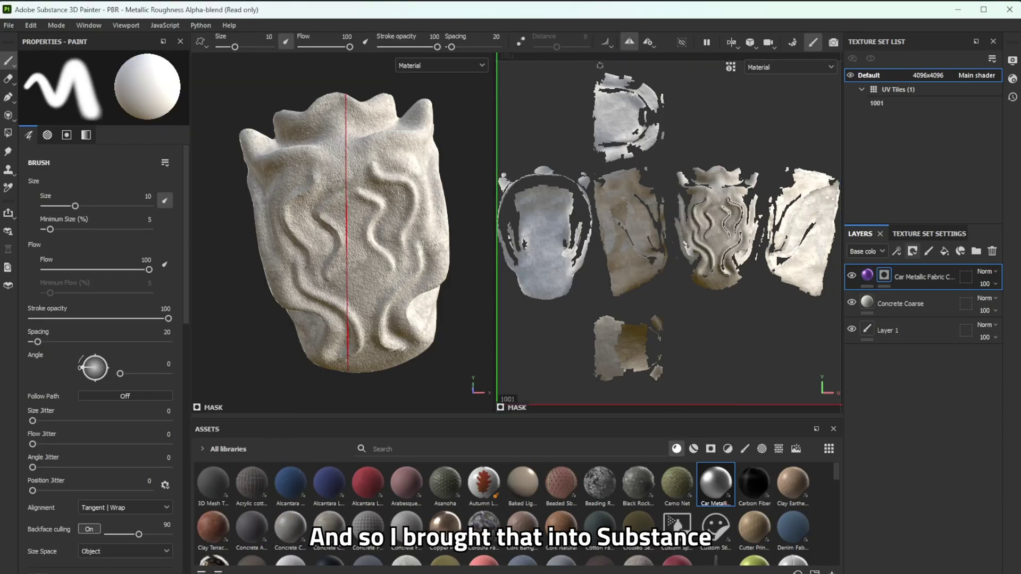
pyautogui.click(647, 42)
pyautogui.scroll(-5, 188, 392)
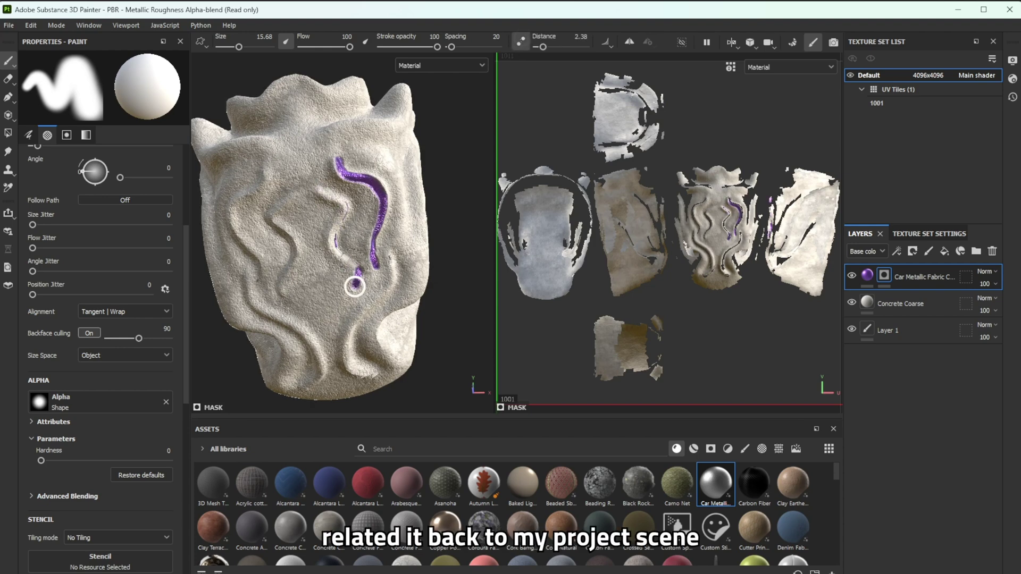
pyautogui.keyDown('alt'); pyautogui.moveTo(353, 285); pyautogui.dragTo(372, 197); pyautogui.keyUp('alt')
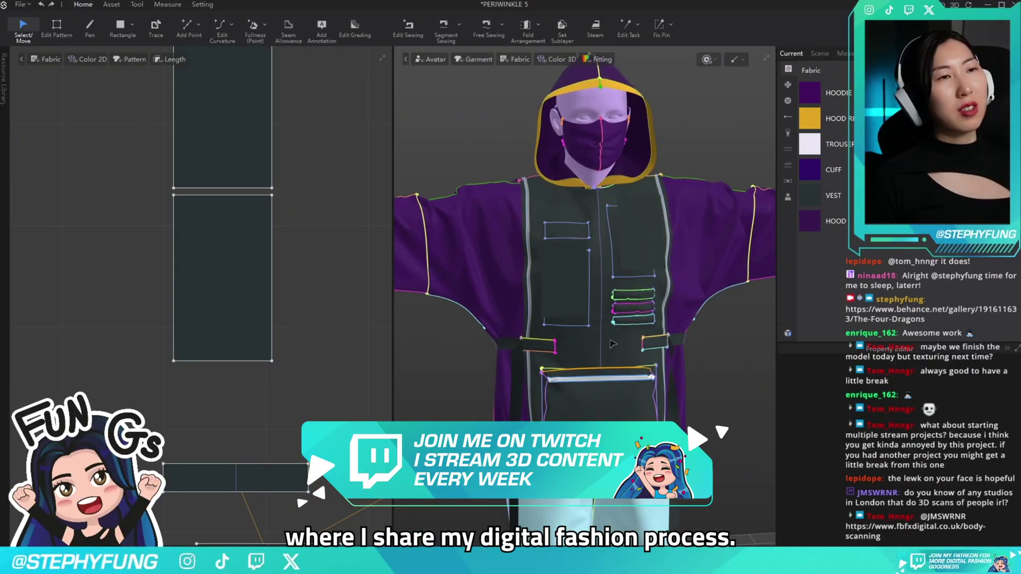
# - Zoom into the pocket pattern and add a point on its edge in Edit Pattern mode
pyautogui.scroll(5, 698, 318)
pyautogui.scroll(5, 207, 260)
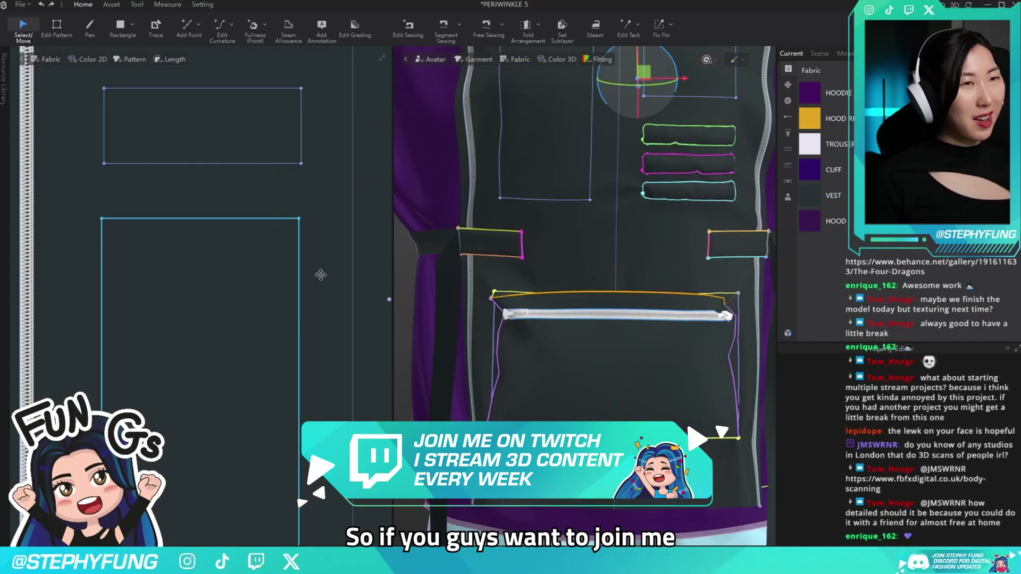
pyautogui.press('z')
pyautogui.click(132, 219)
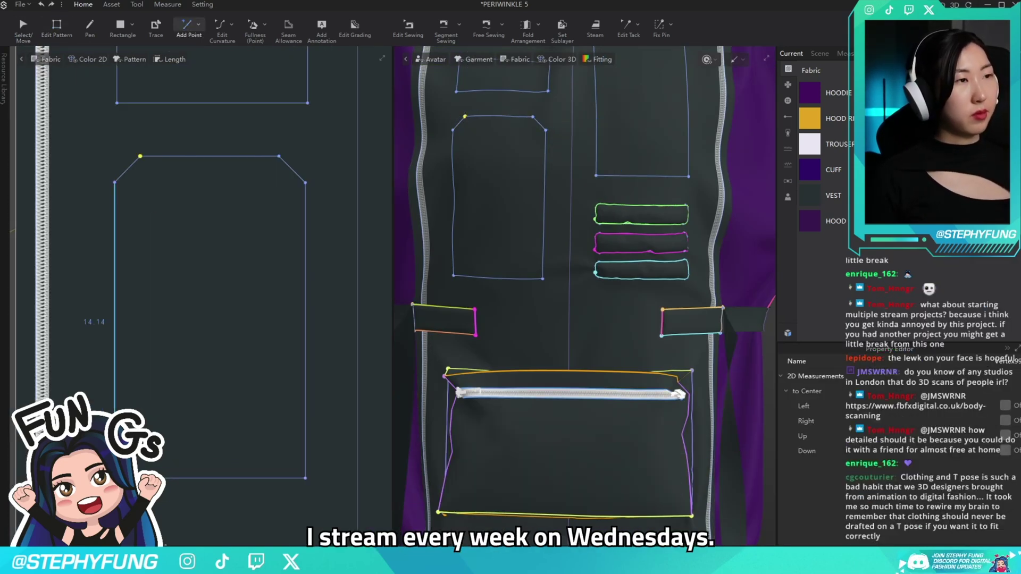